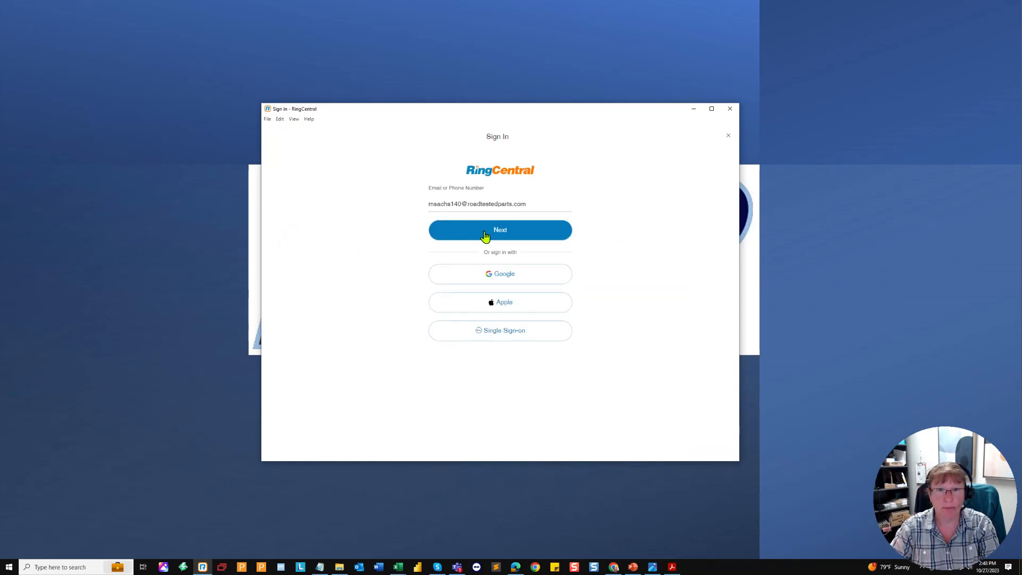
Step: Sign in to RingCentral with the account e-mail and password
left_click(485, 234)
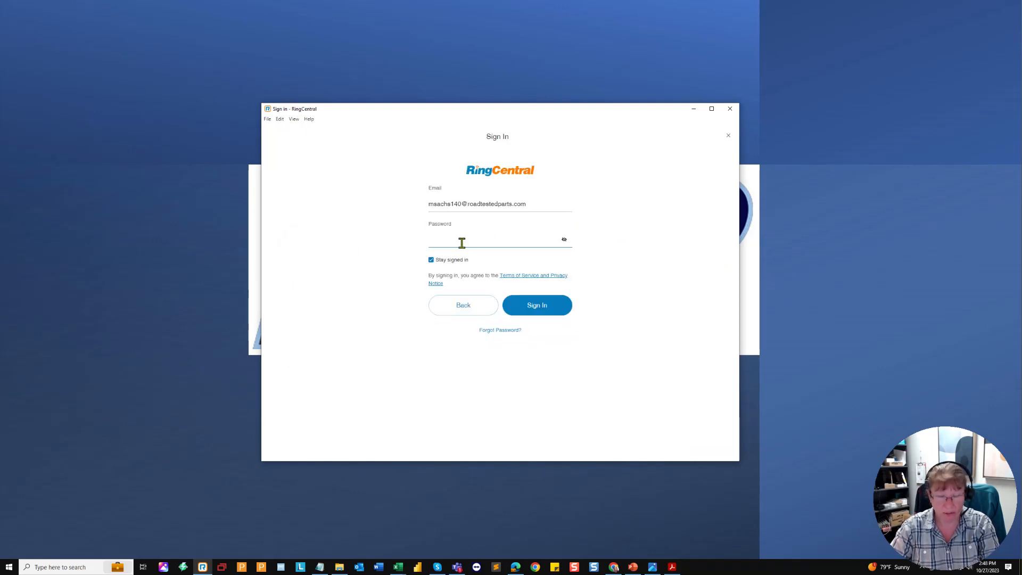
type("••••••••")
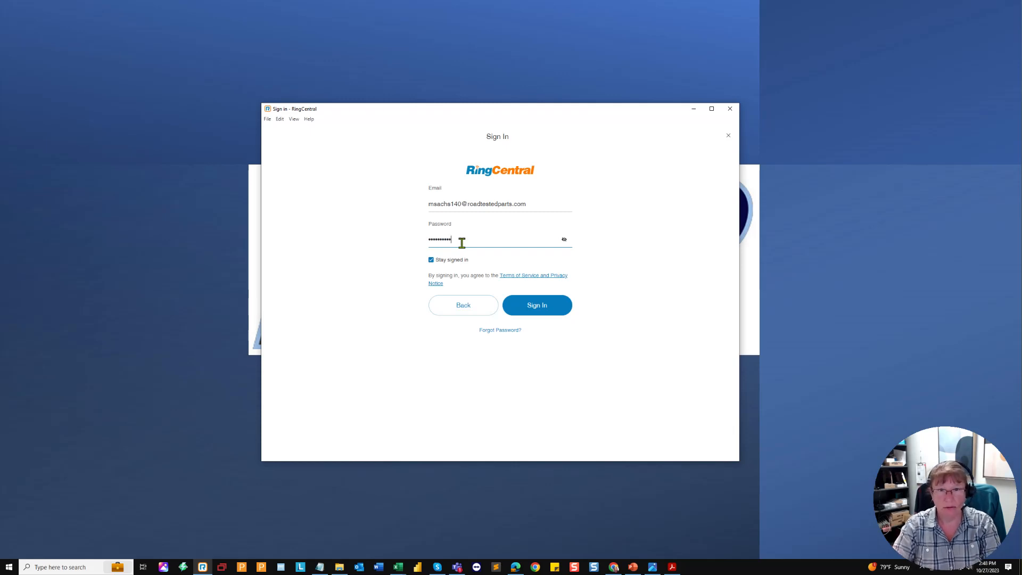
left_click(523, 313)
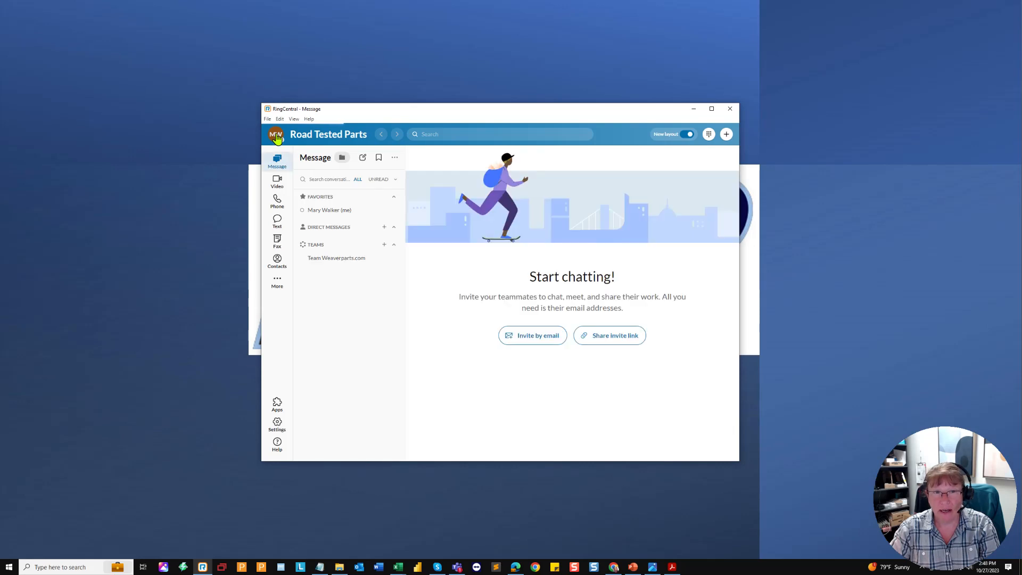
Step: Check the profile menu's availability status, status message and Accept queue calls options
left_click(277, 138)
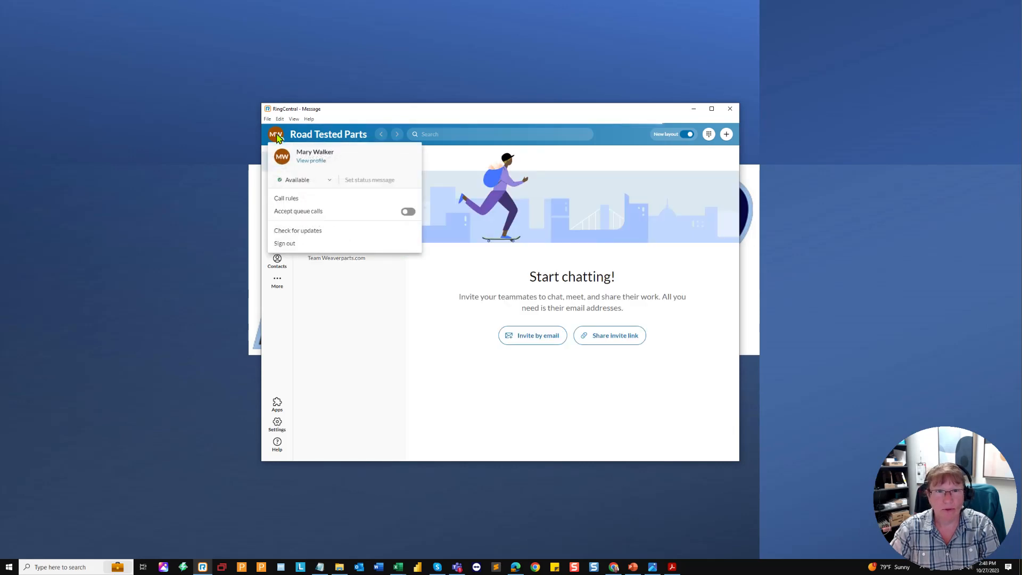
left_click(310, 184)
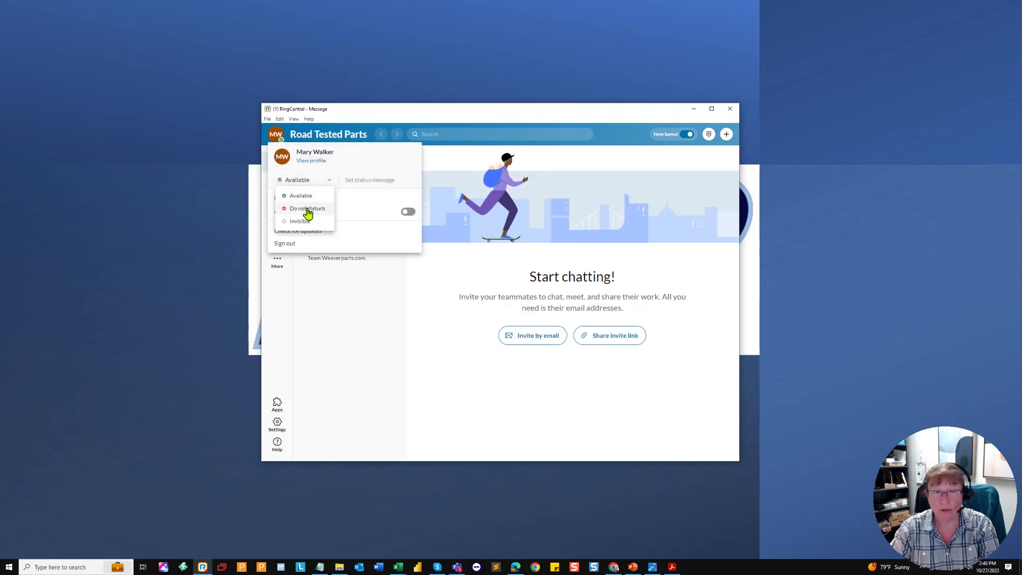
left_click(366, 181)
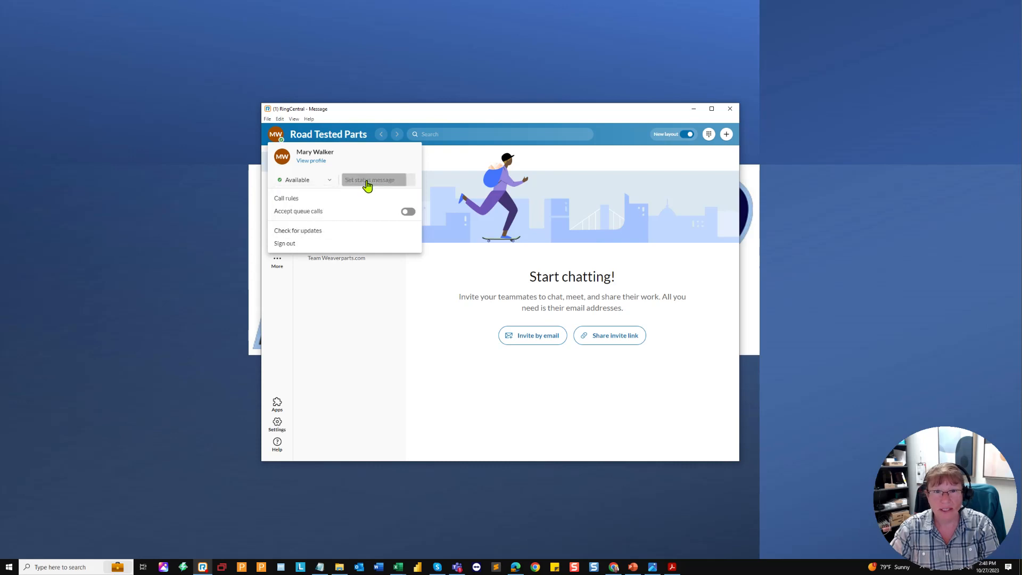
left_click(367, 181)
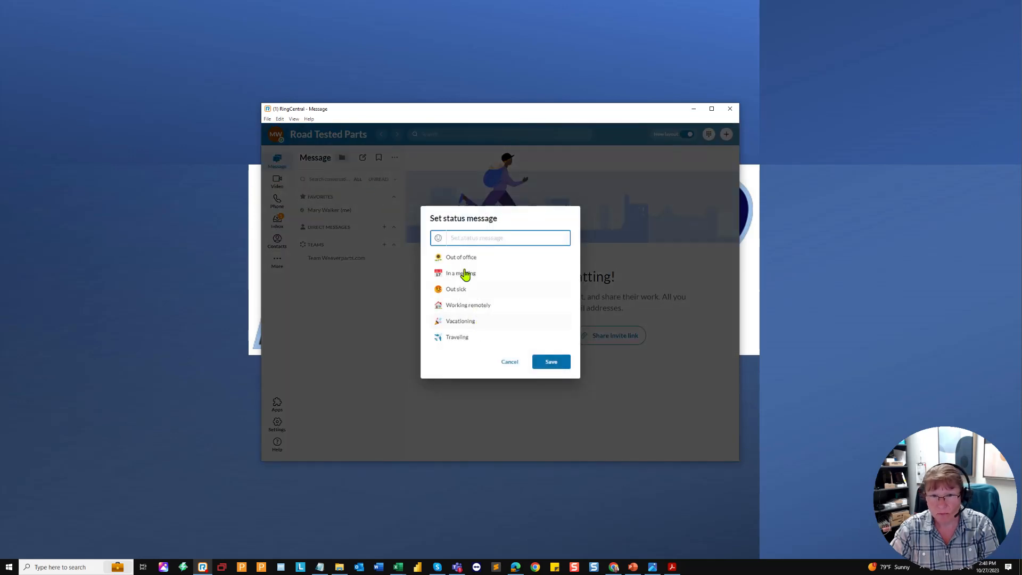
left_click(517, 365)
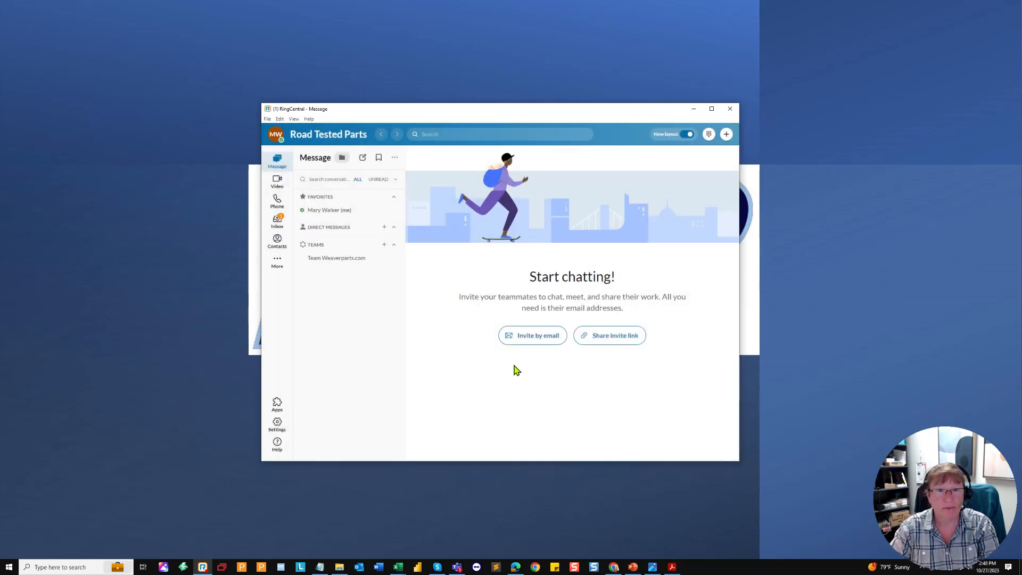
left_click(277, 136)
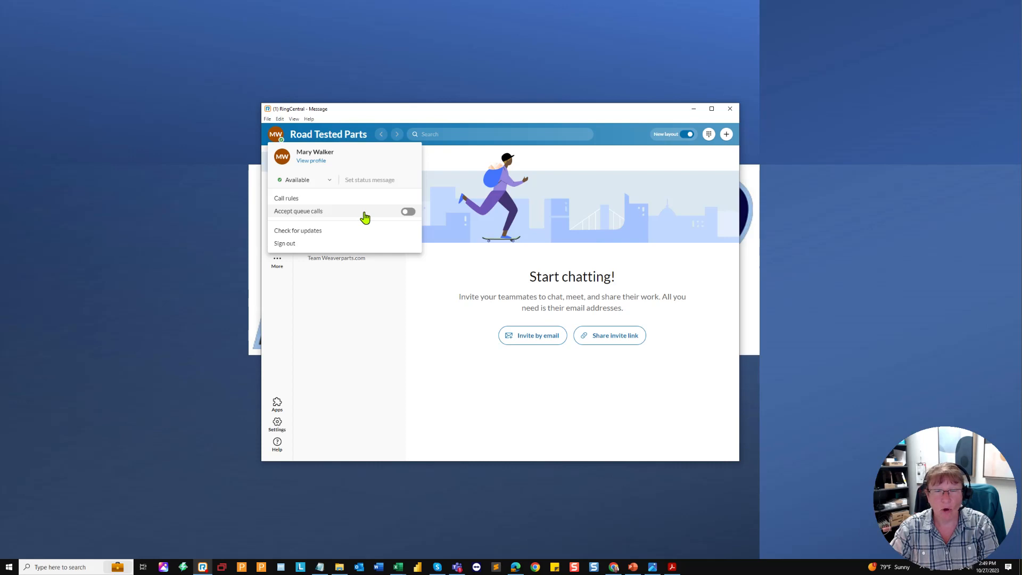
left_click(409, 213)
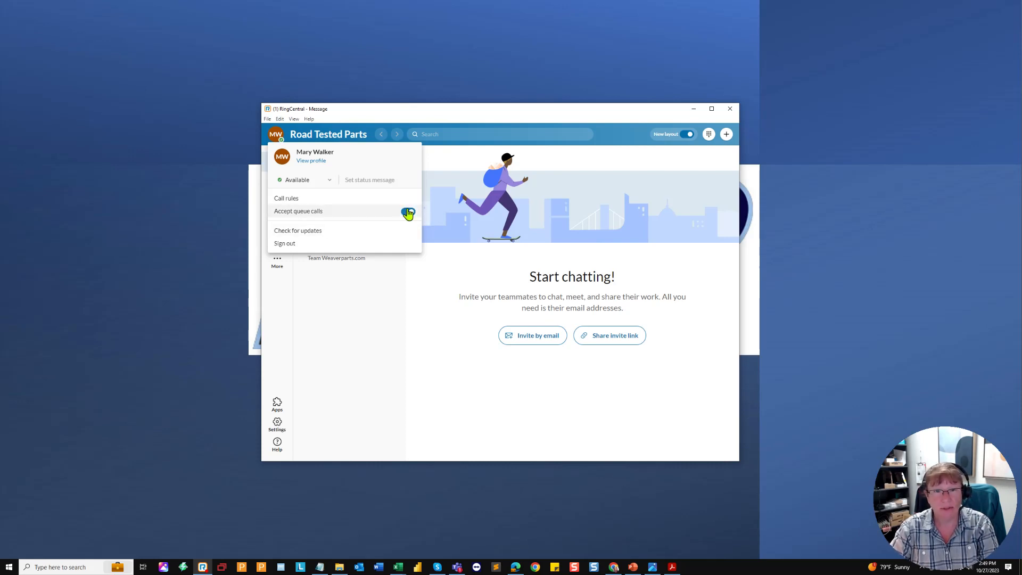
left_click(408, 212)
left_click(379, 381)
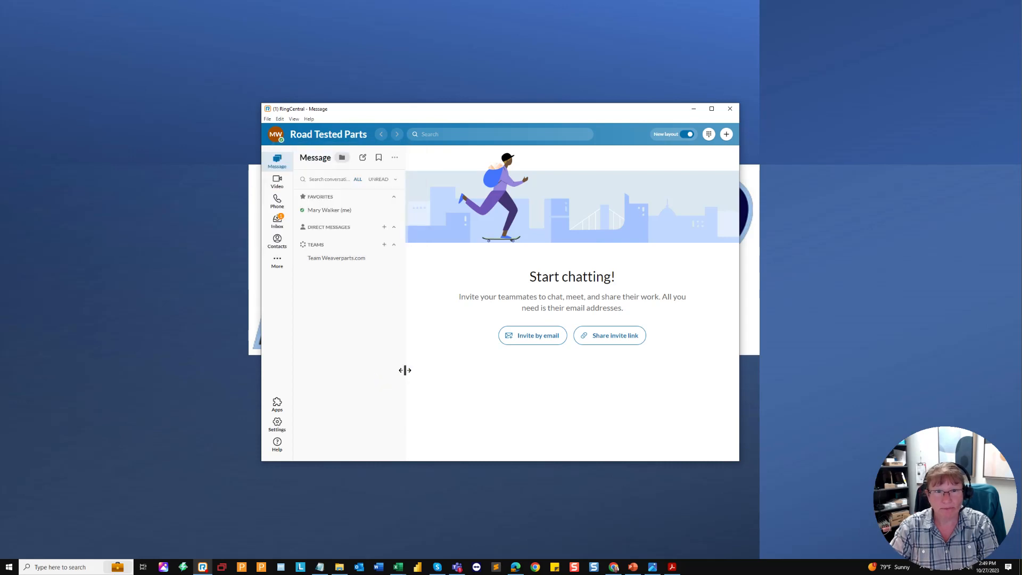
Step: Go to the Phone section's HUD tab and bring up the phone reference photos
left_click(277, 201)
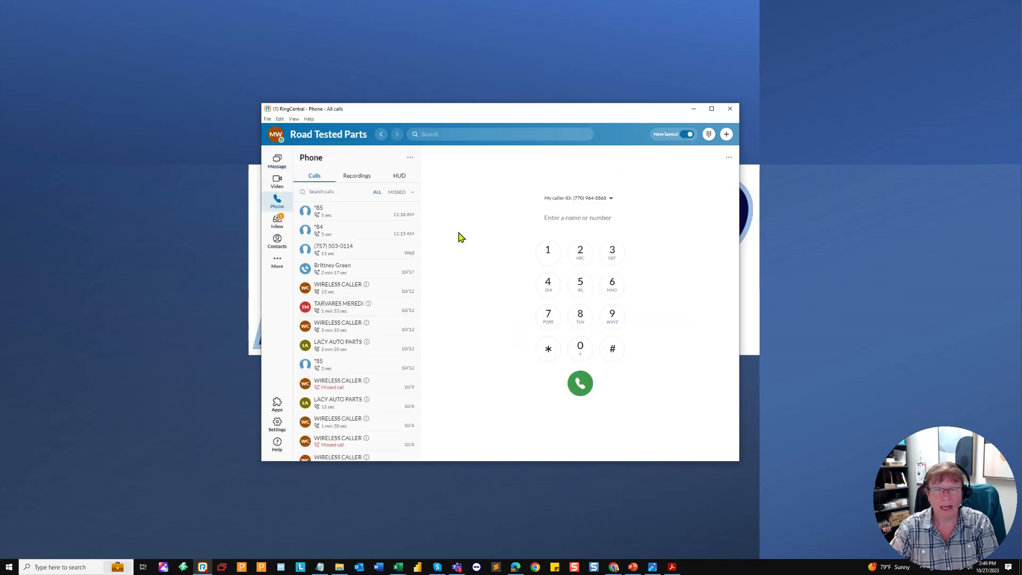
left_click(400, 177)
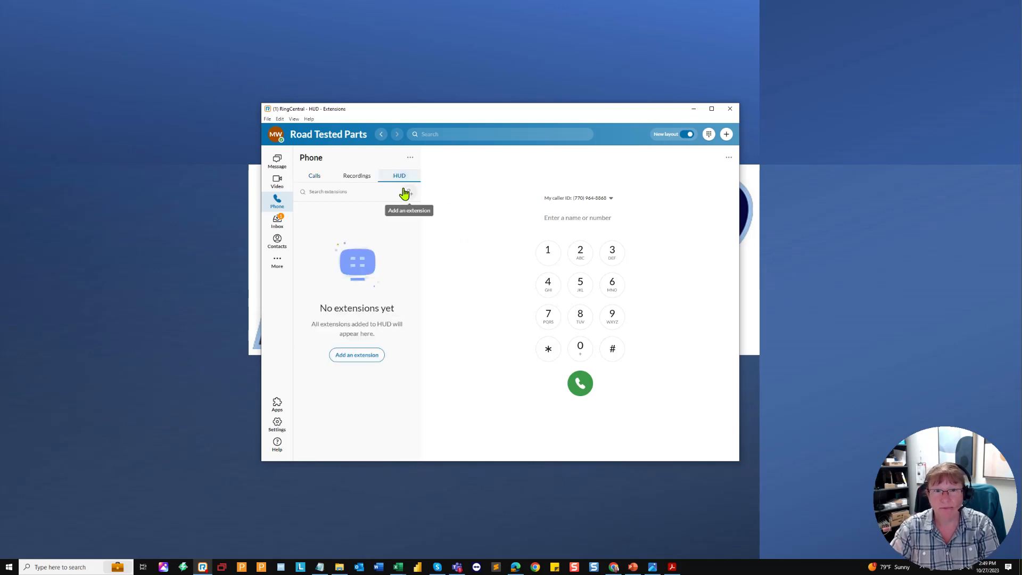
left_click(652, 566)
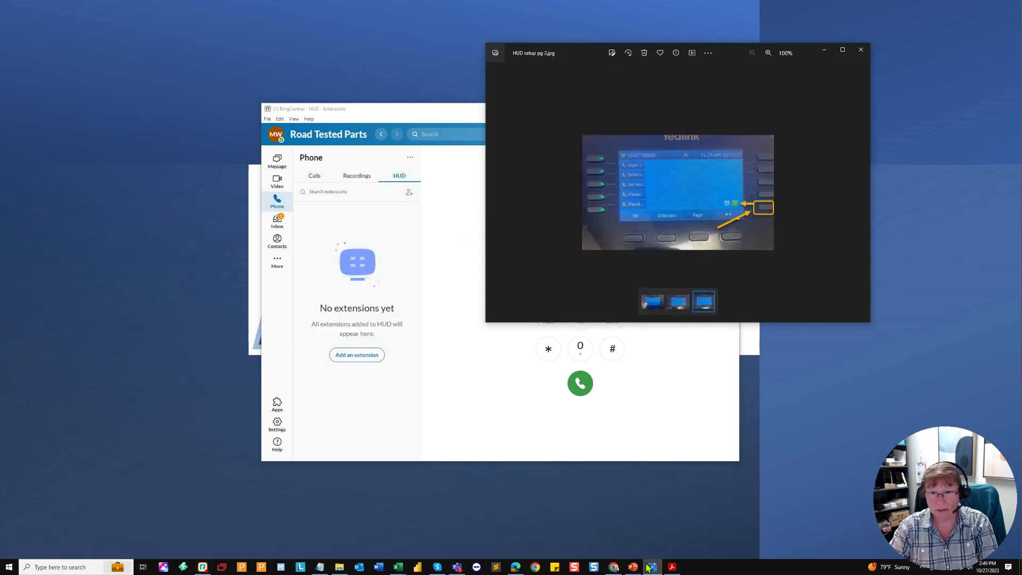
Step: Review the HUD default photo and the Yealink T46U Quick Guide, then minimize both viewers
left_click(649, 302)
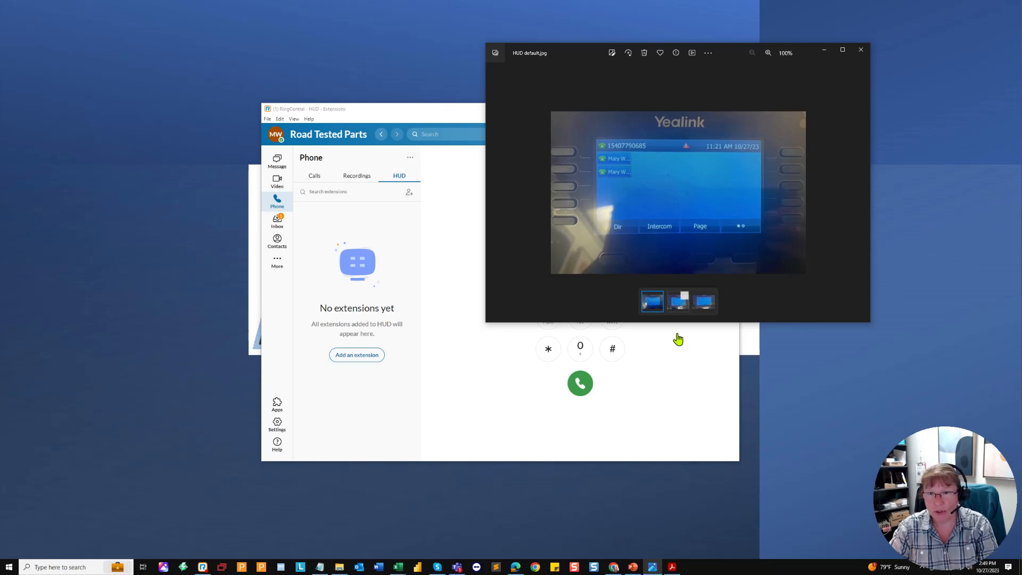
left_click(672, 567)
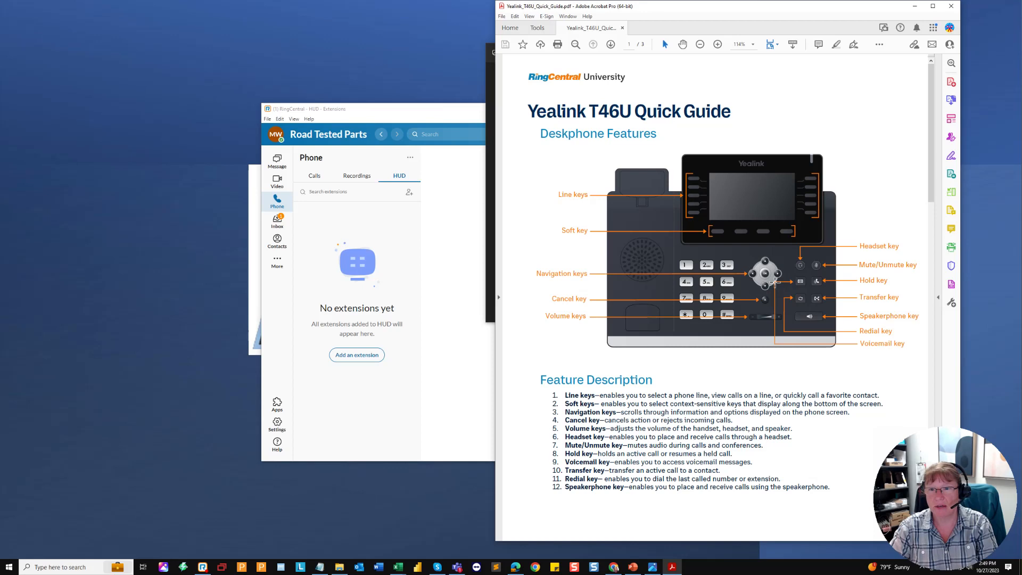
left_click(914, 6)
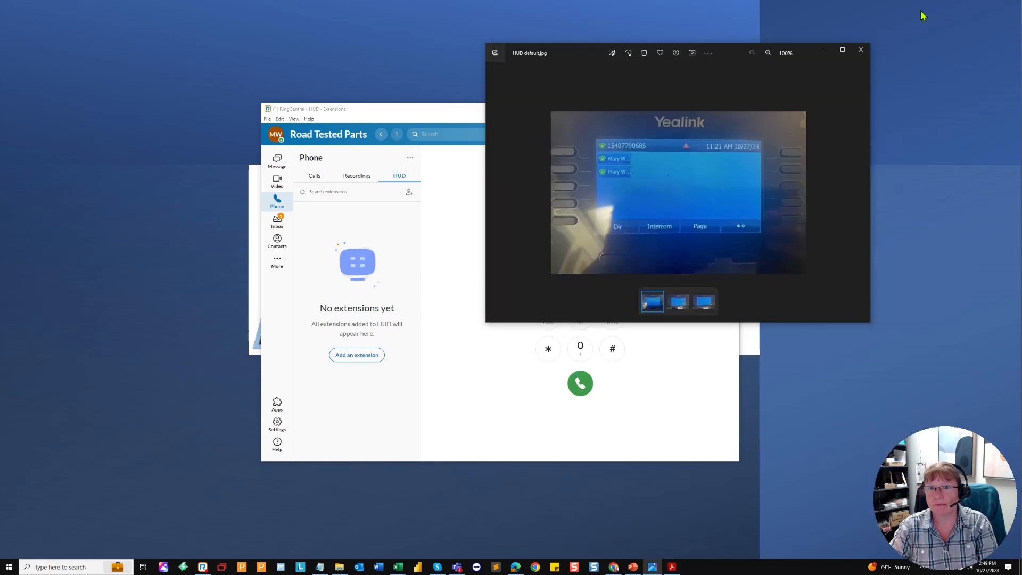
left_click(824, 51)
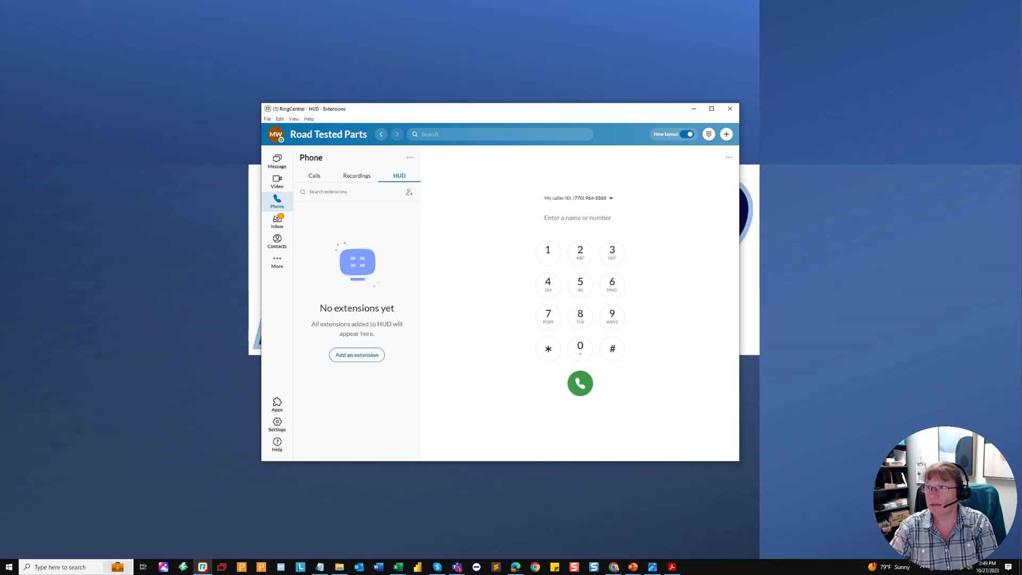
Step: Search for three coworkers by name and add each one's extension to the HUD list
left_click(406, 194)
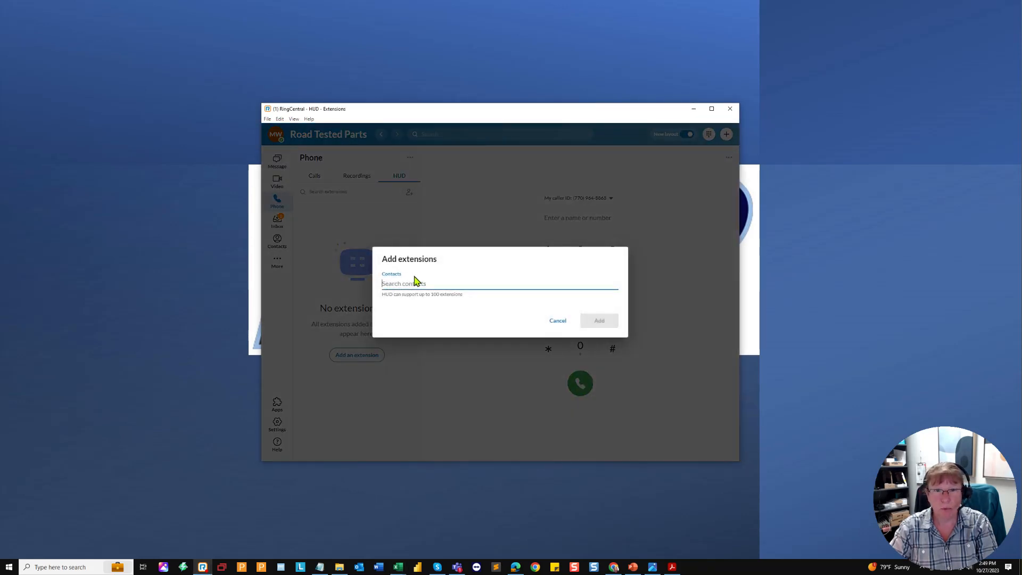
type("ga")
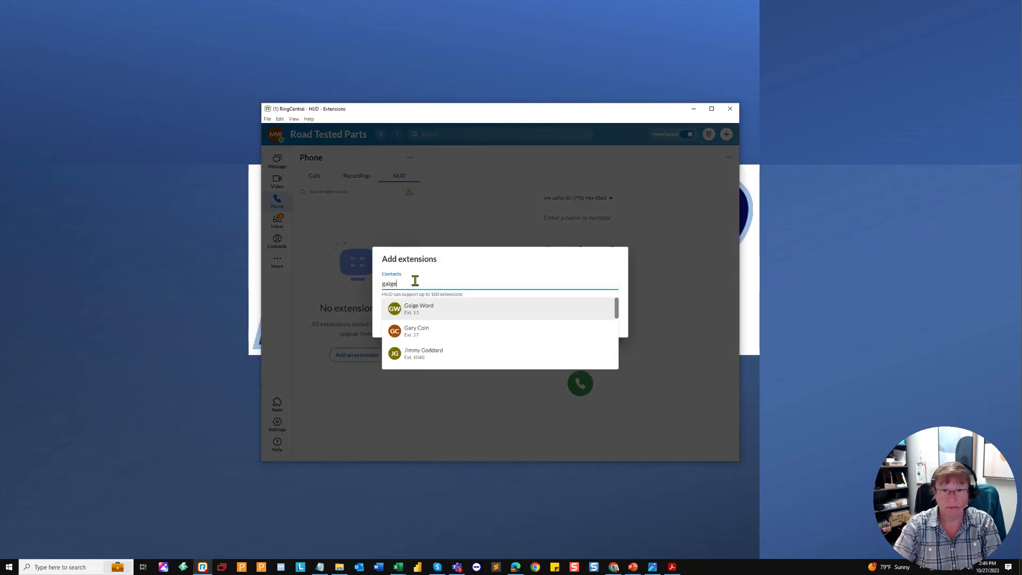
type("ige")
left_click(411, 309)
left_click(584, 321)
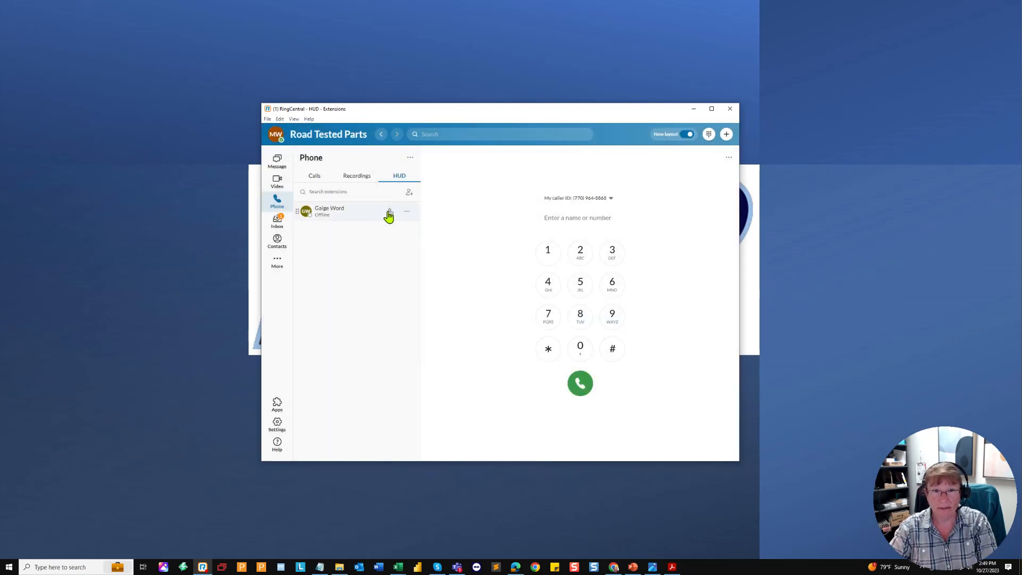
left_click(409, 191)
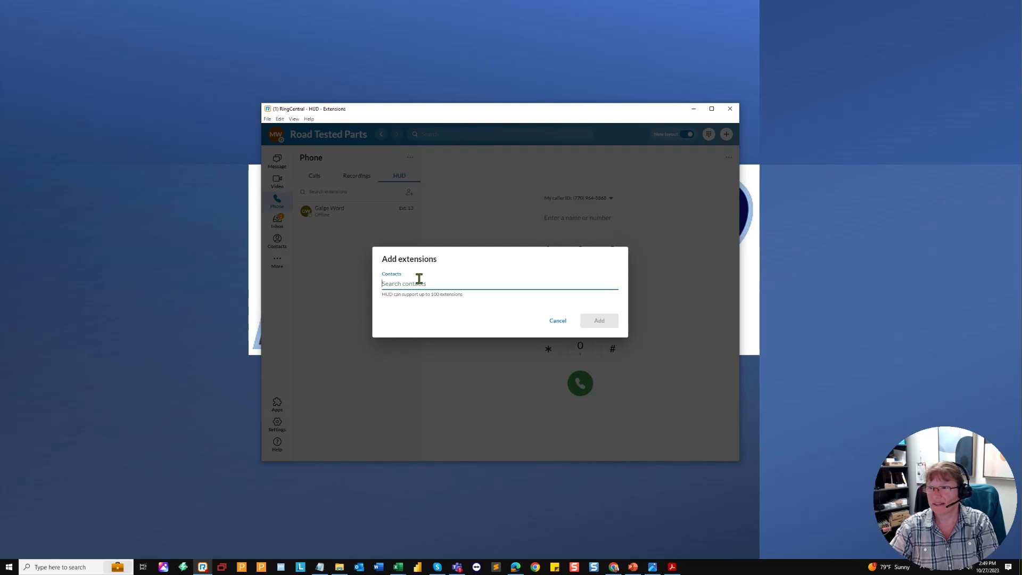
type("jay")
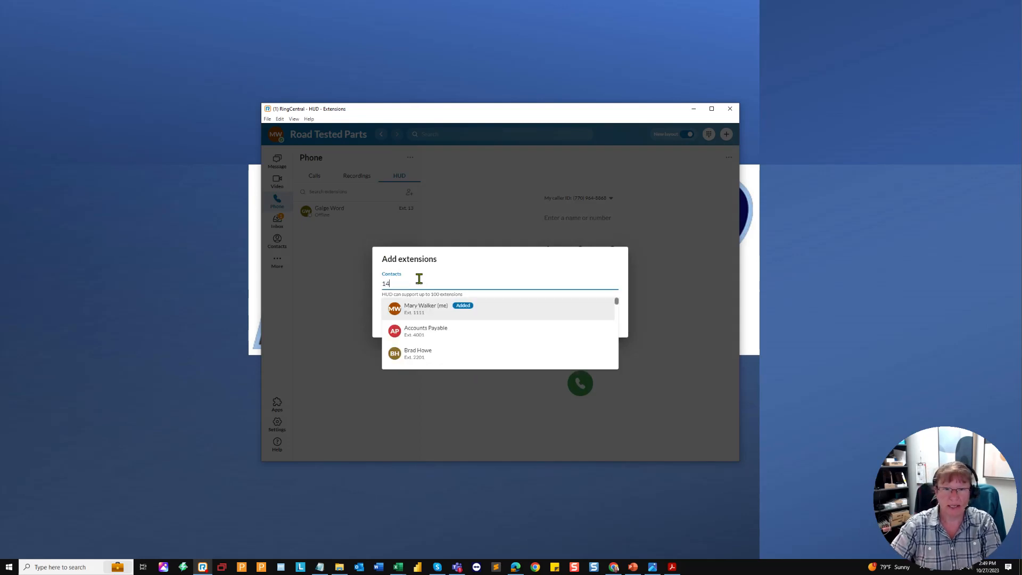
left_click(413, 313)
left_click(599, 321)
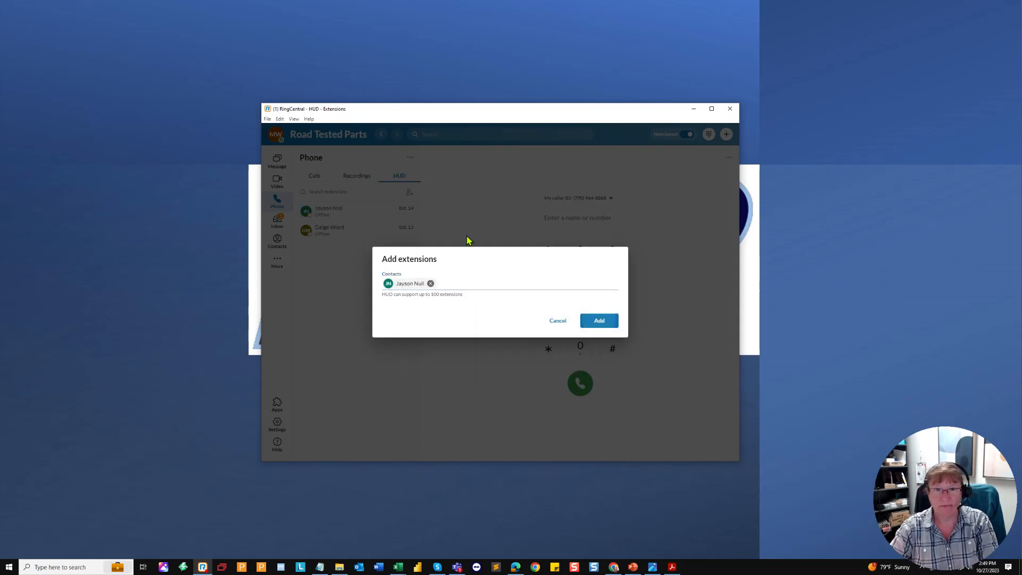
left_click(409, 192)
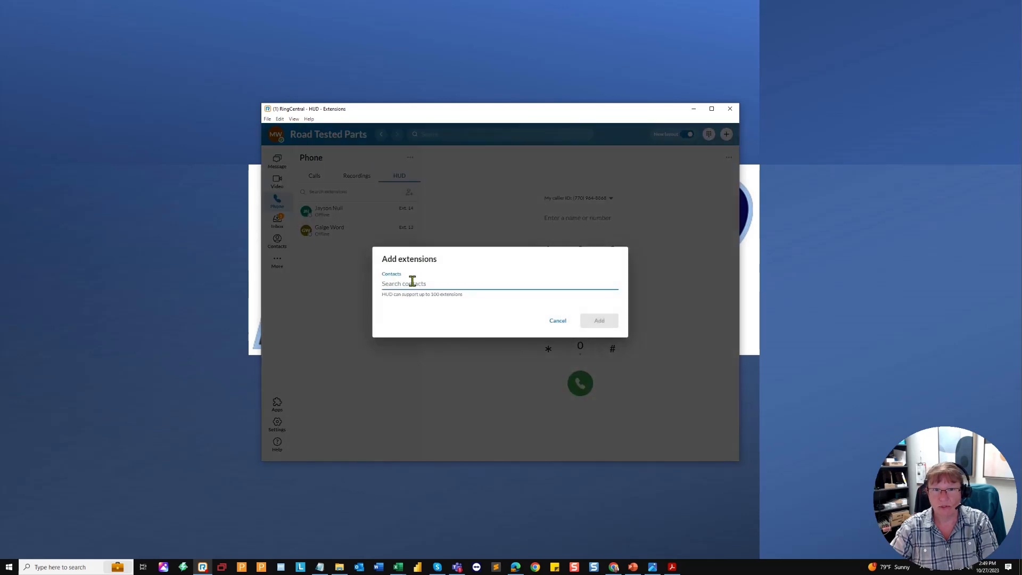
type("tyler")
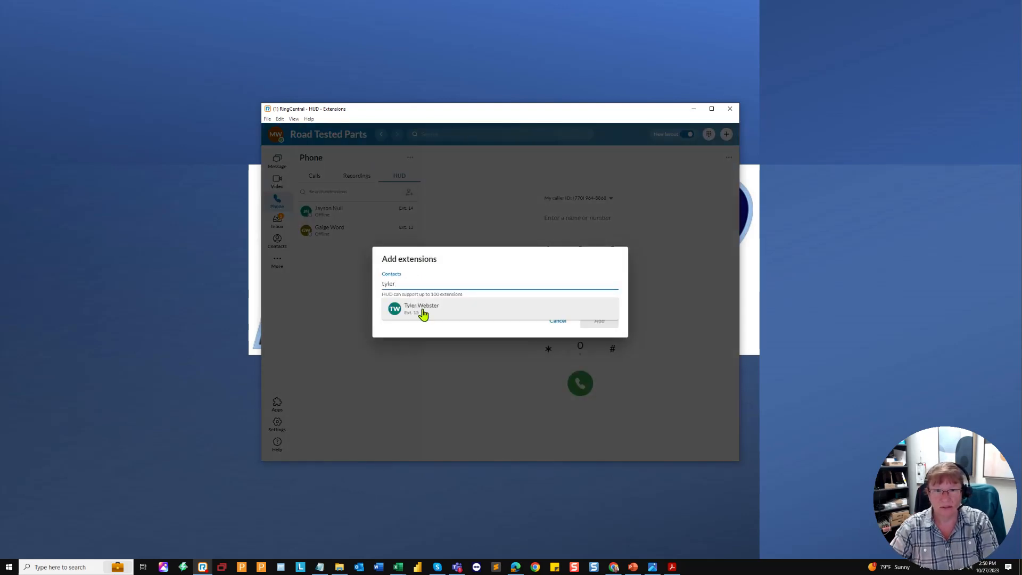
left_click(422, 312)
left_click(590, 321)
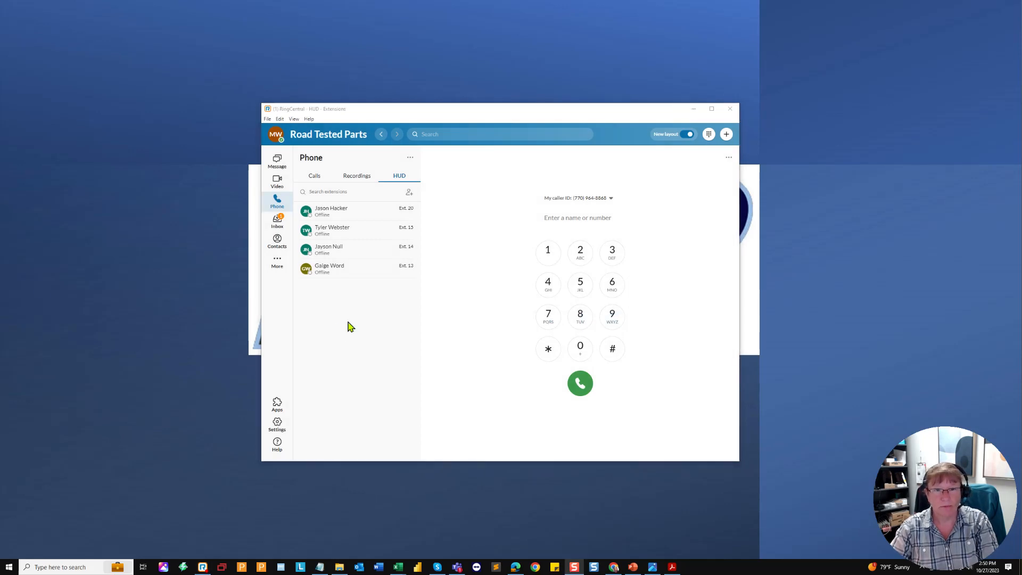
Step: In the Add extensions dialog, search for and select the first four colleagues by name
left_click(409, 192)
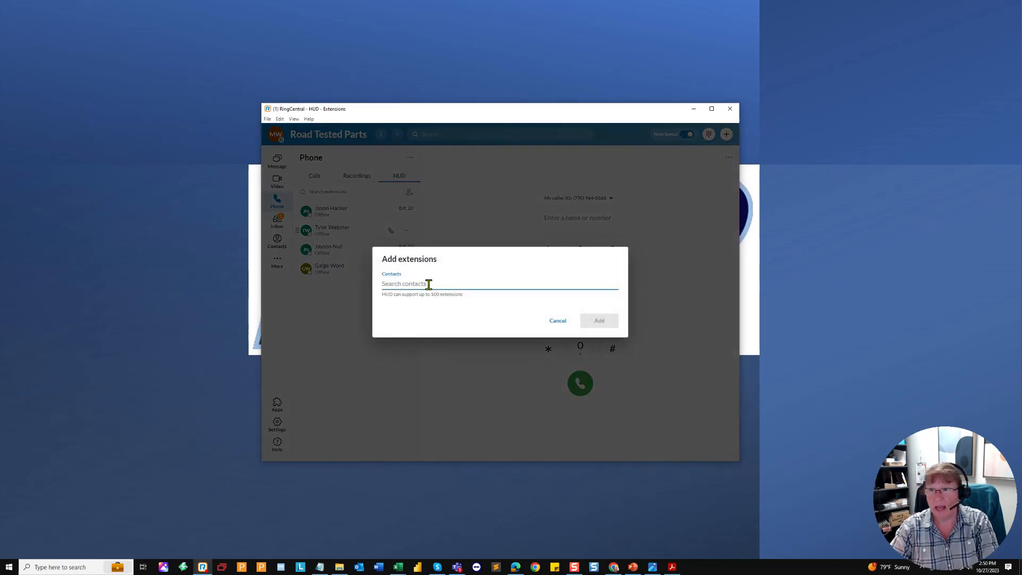
type("trent")
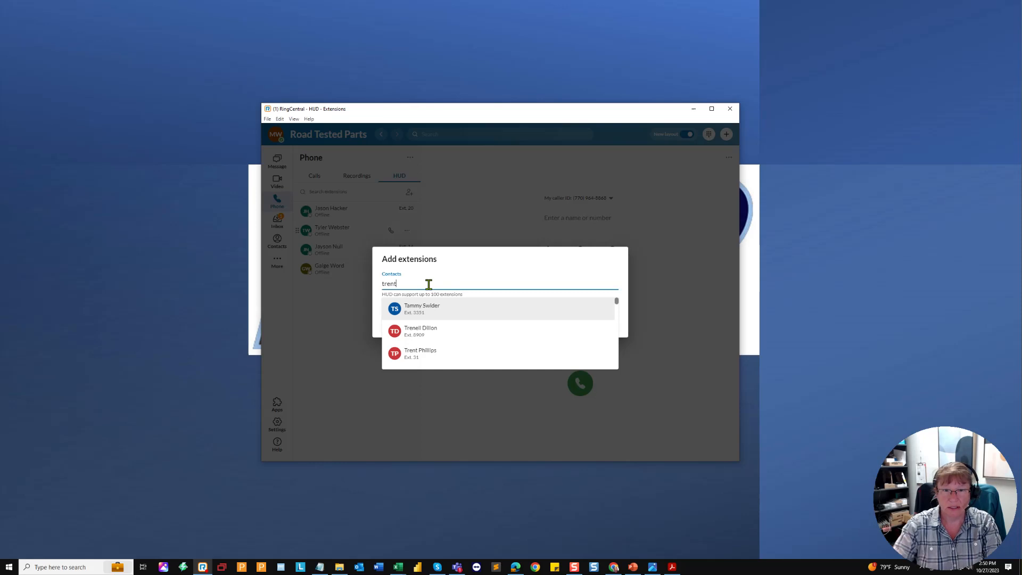
left_click(440, 309)
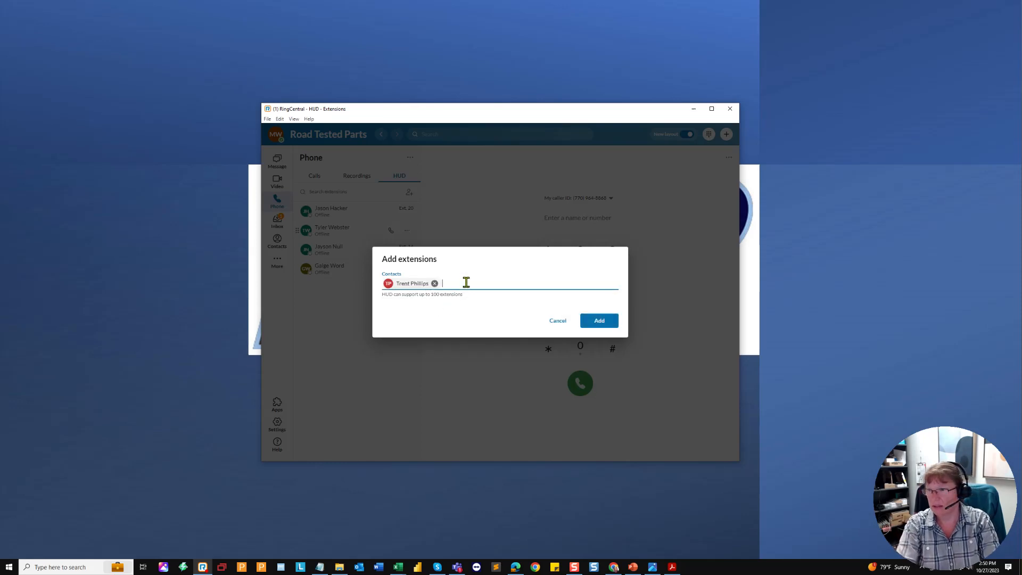
type("matt")
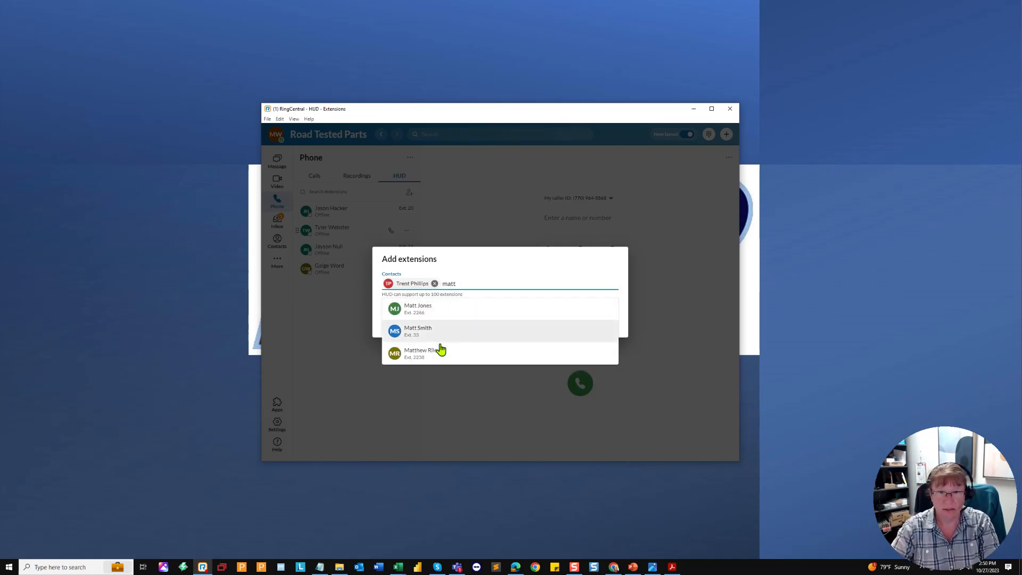
left_click(429, 336)
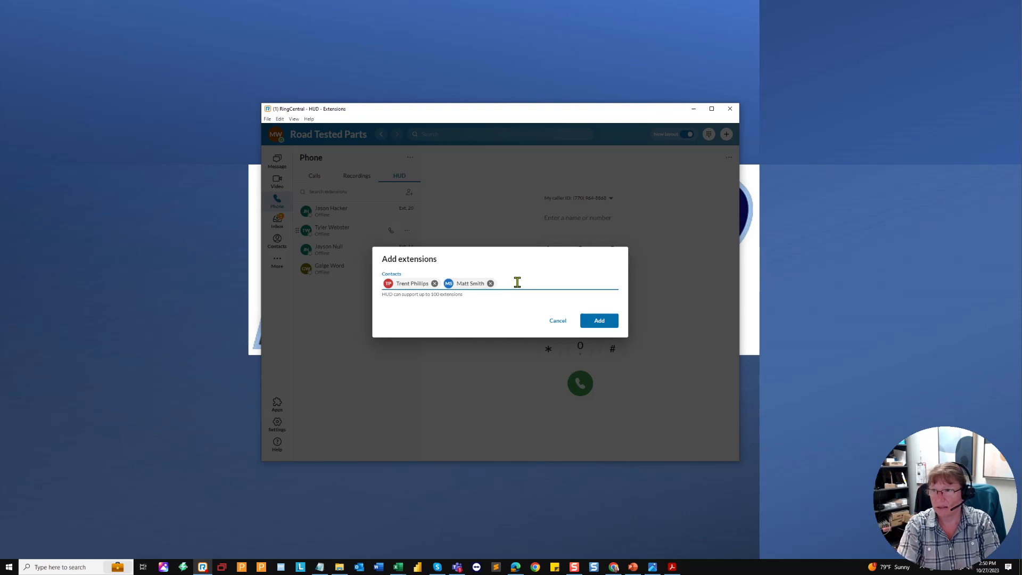
type("logan")
left_click(446, 320)
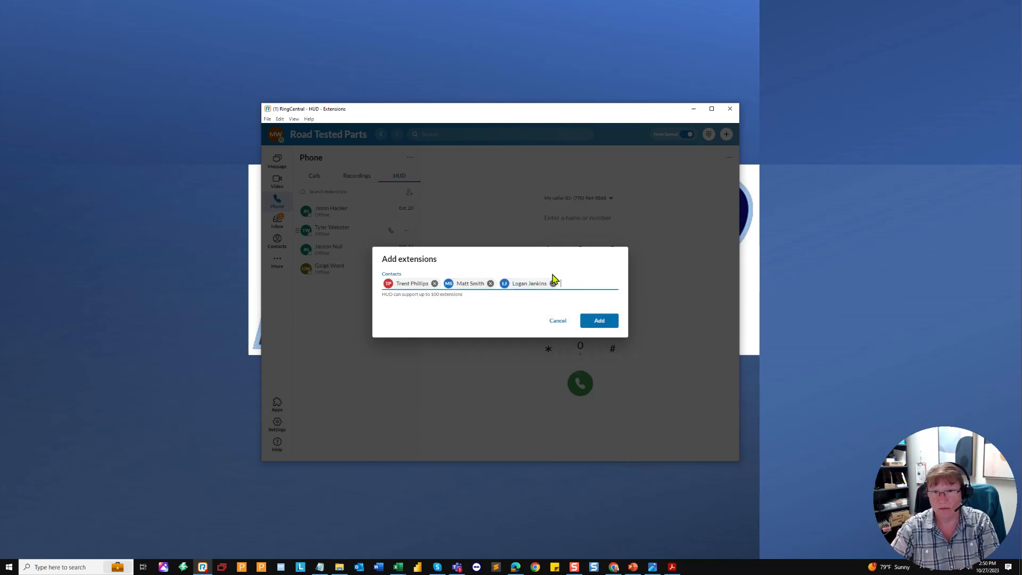
type("eli")
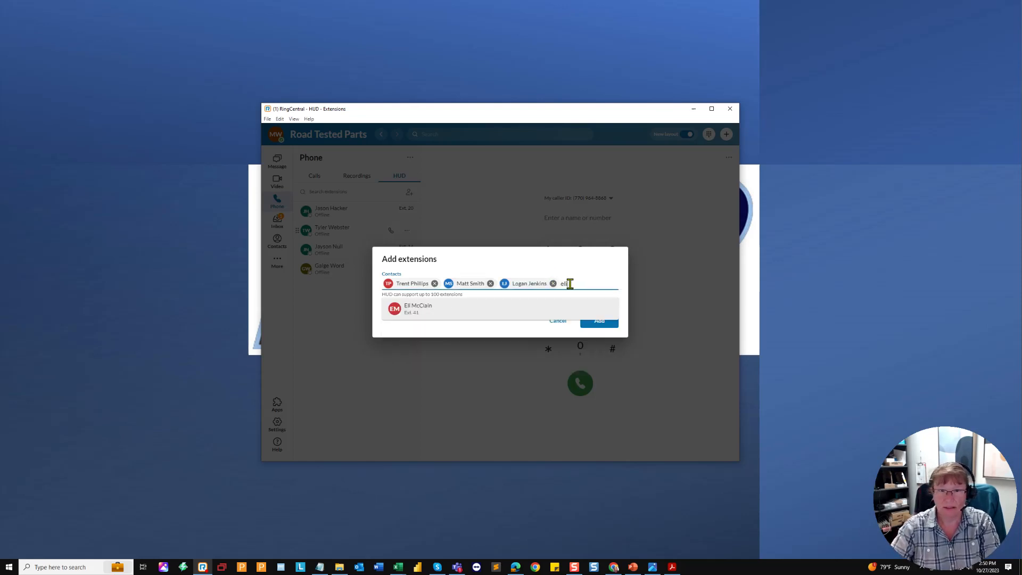
left_click(417, 306)
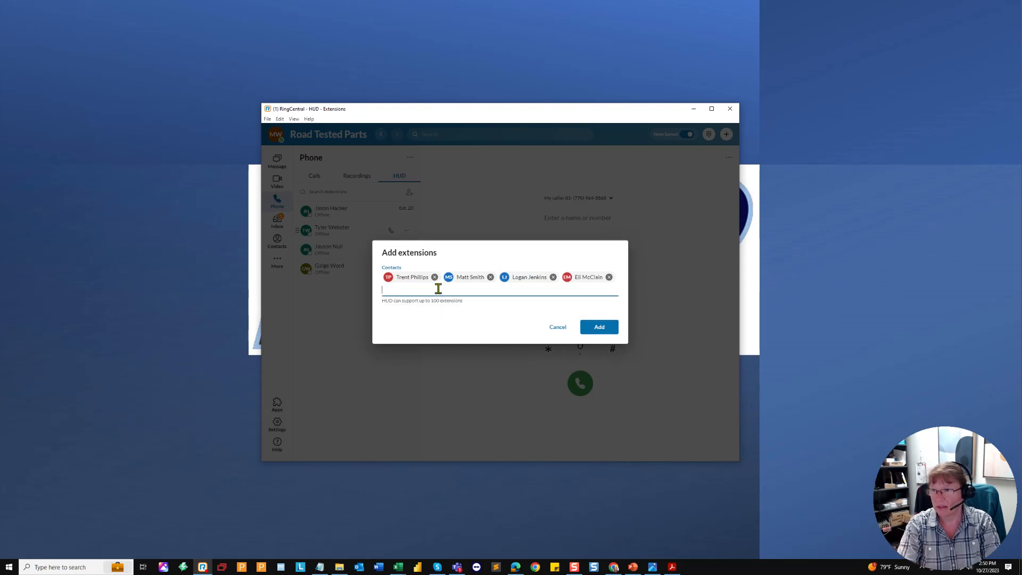
Step: Select three more colleagues and add all seven extensions (Ext. 21, 33, 35, 41, 44, 56, 57) to the HUD
type("jeff")
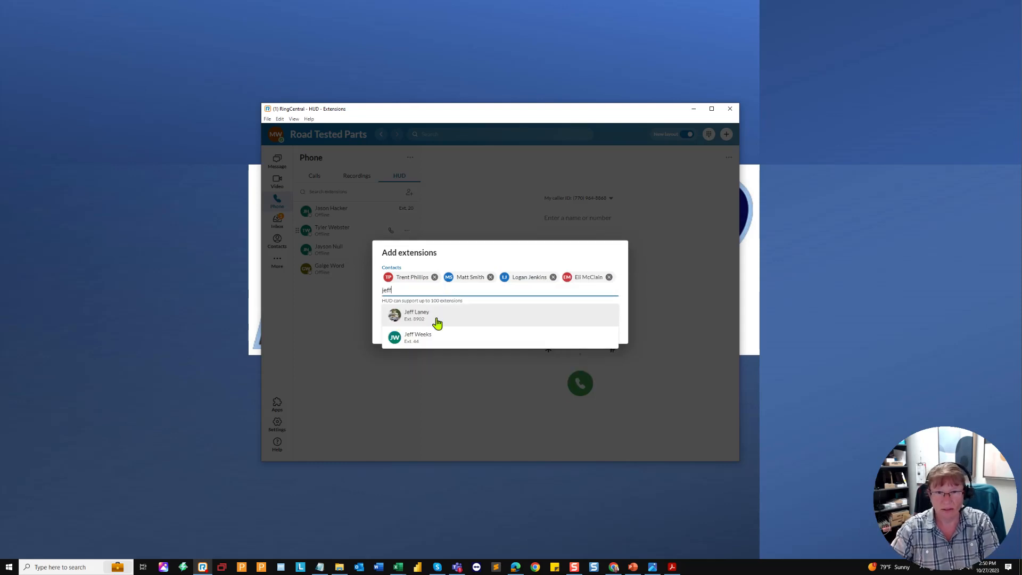
left_click(419, 338)
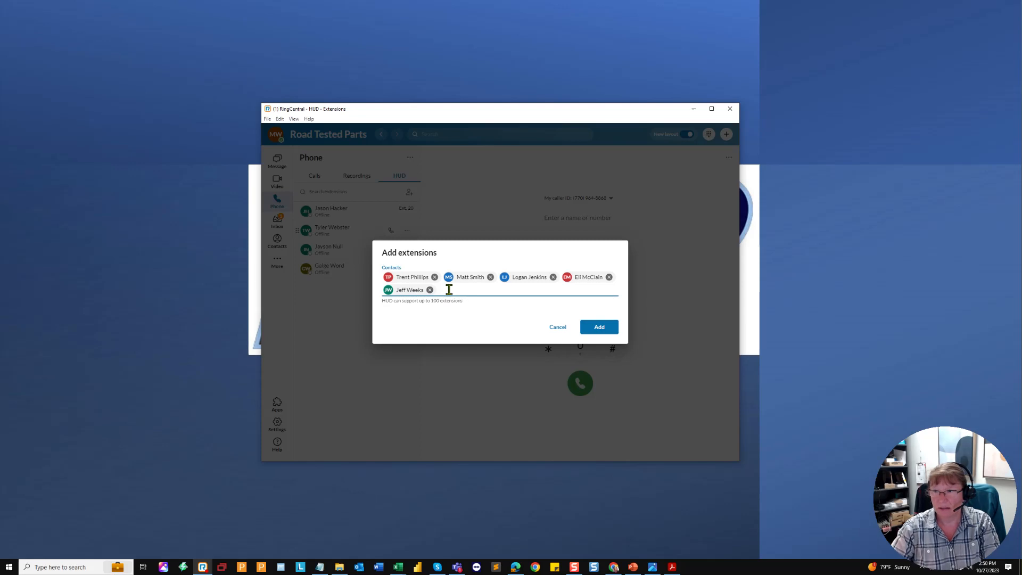
type("erica")
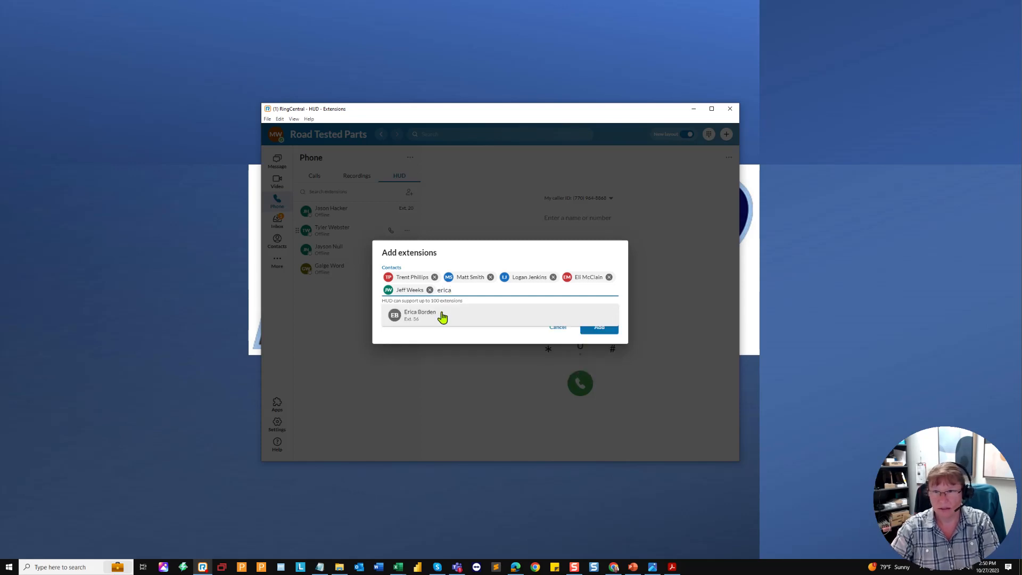
left_click(444, 316)
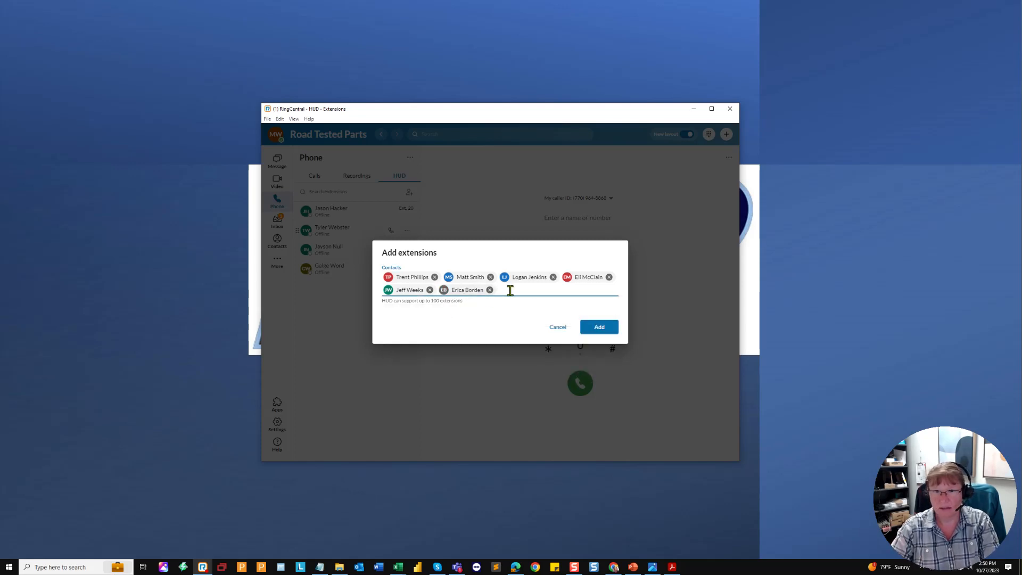
type("cjha")
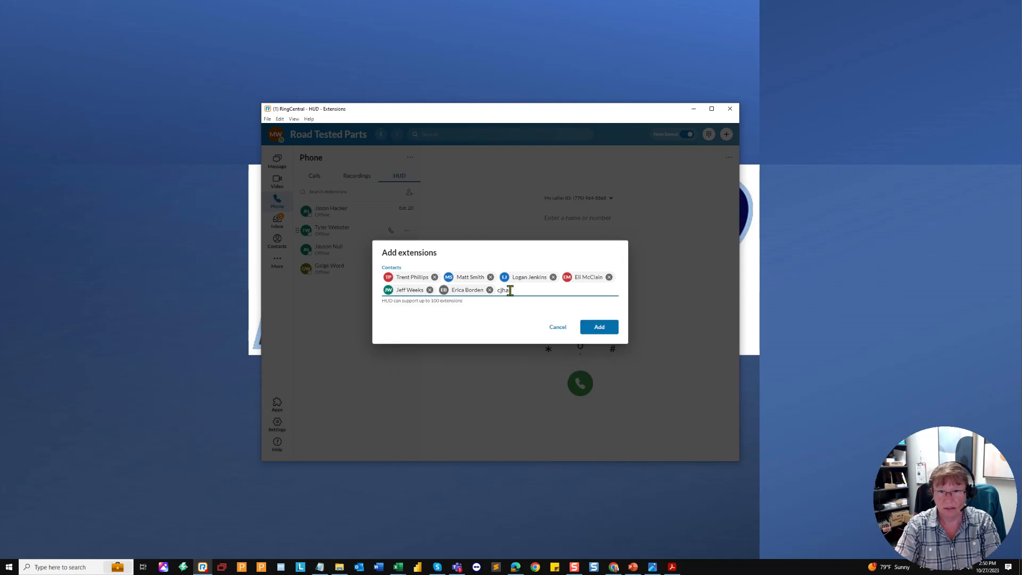
type("rleharles")
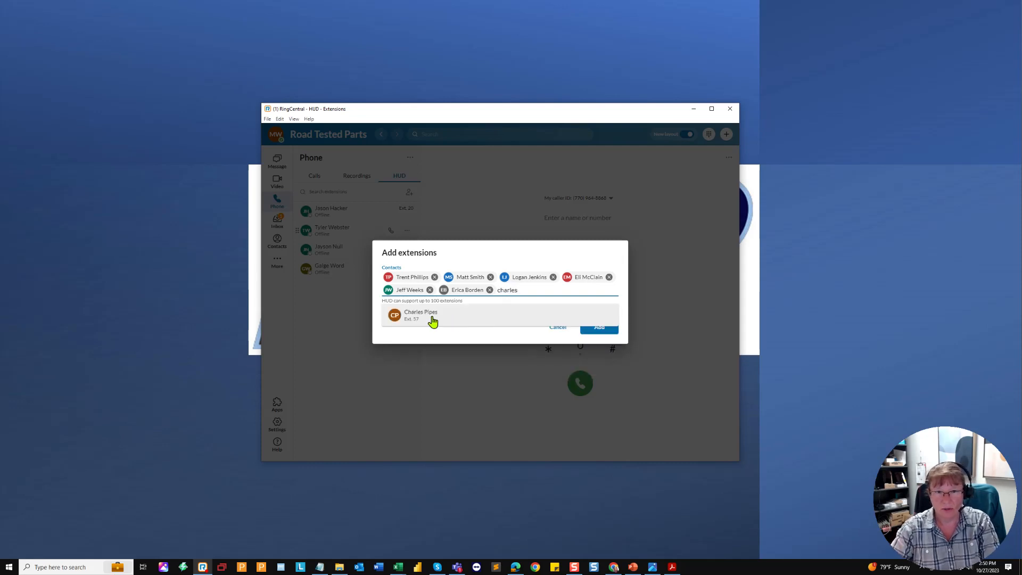
left_click(426, 316)
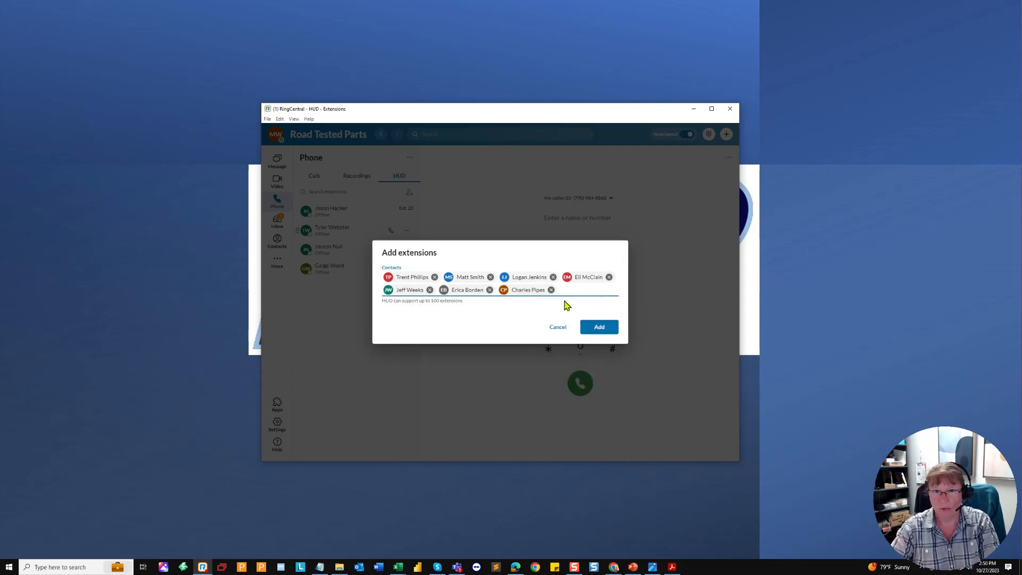
left_click(592, 330)
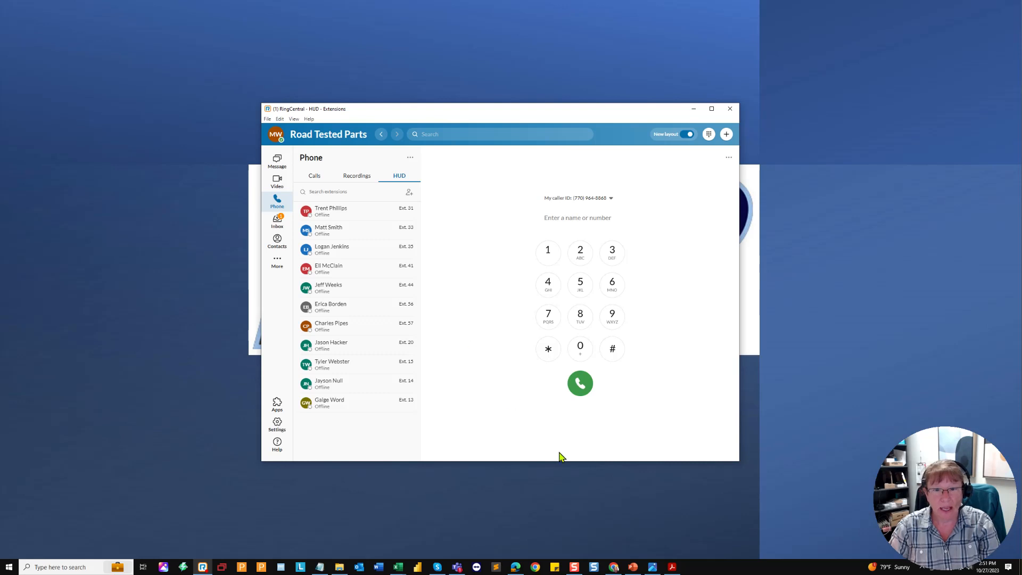
mouse_move(653, 566)
left_click(656, 477)
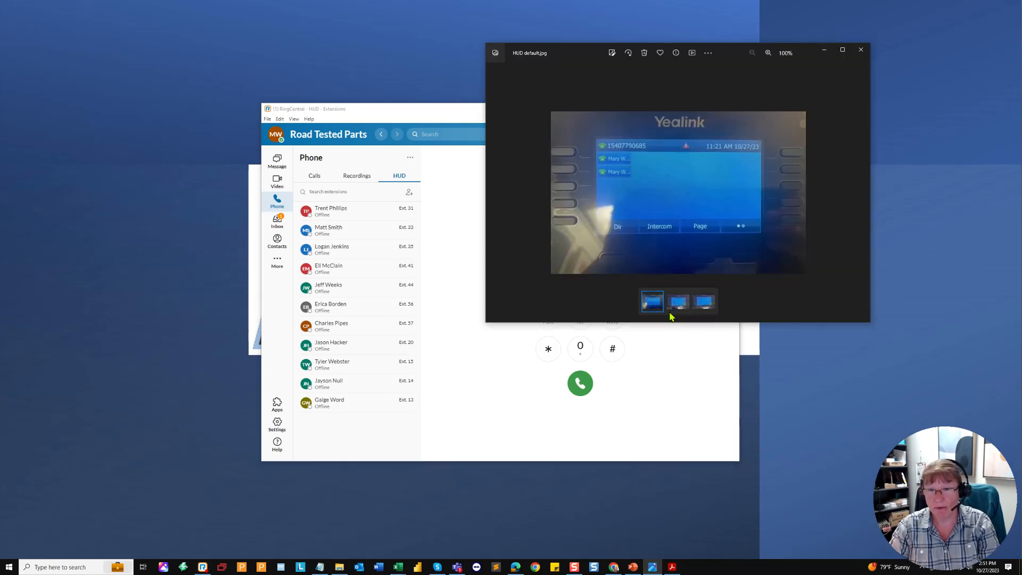
left_click(683, 301)
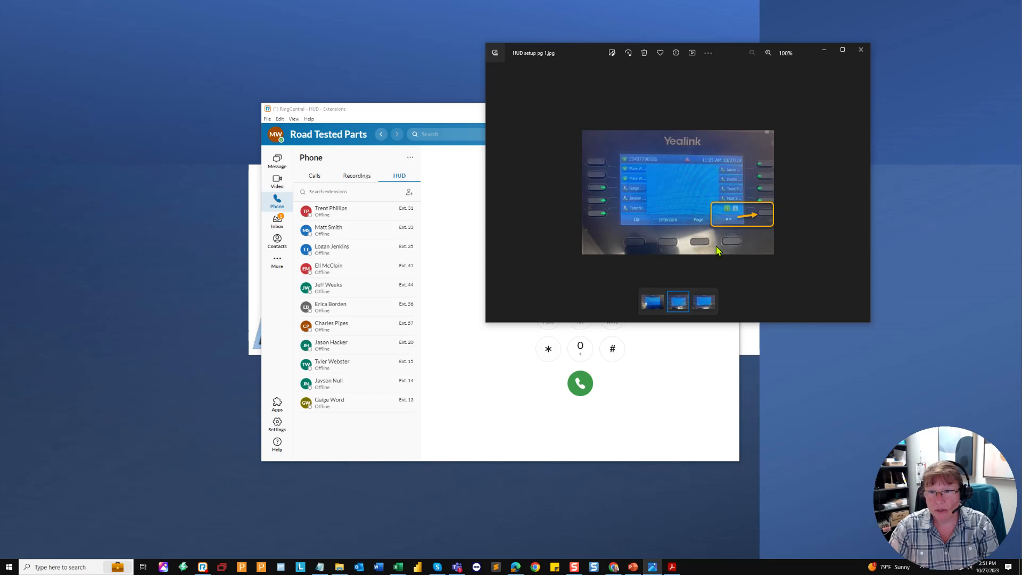
left_click(701, 303)
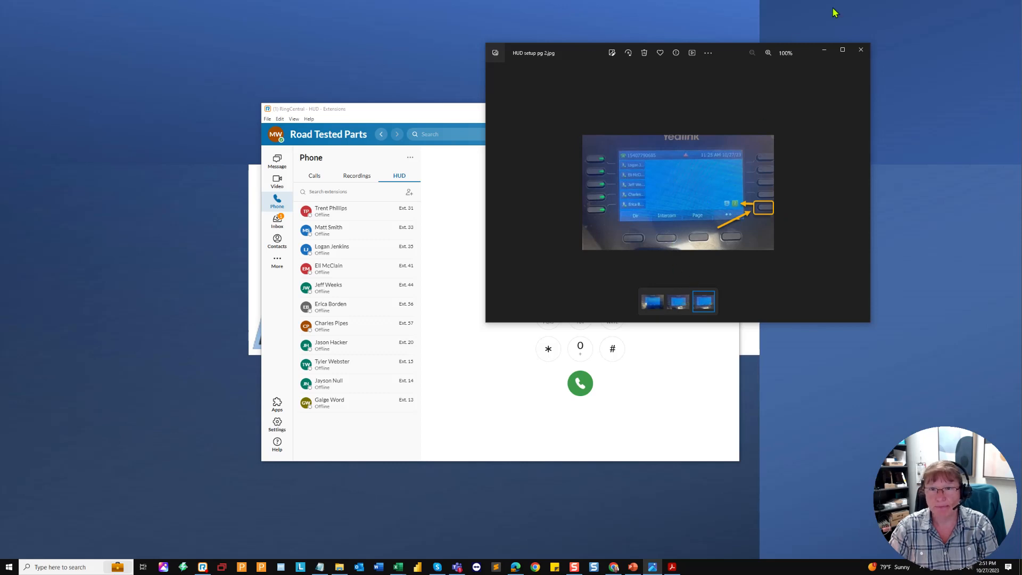
left_click(826, 50)
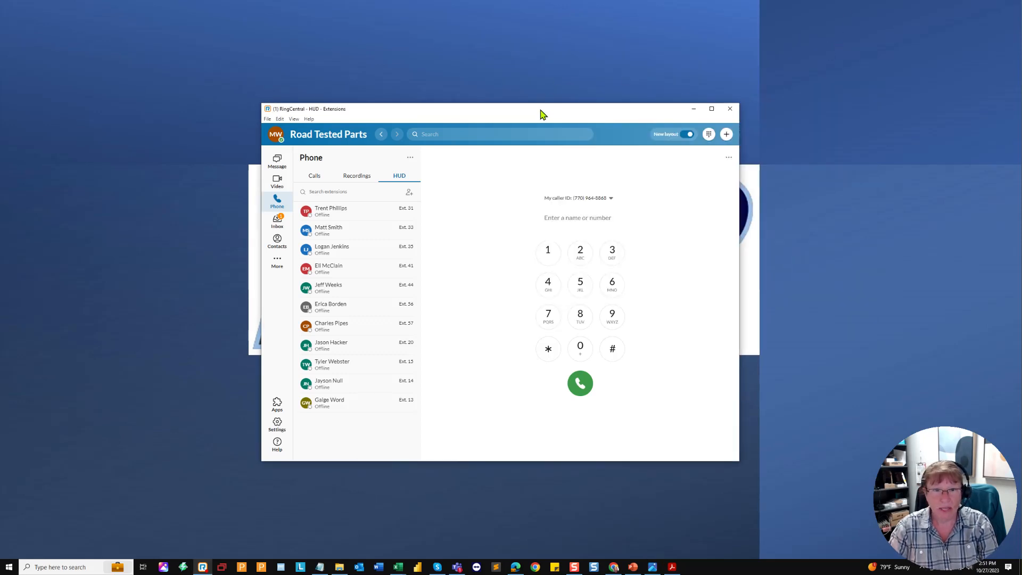
left_click_drag(542, 114, 541, 84)
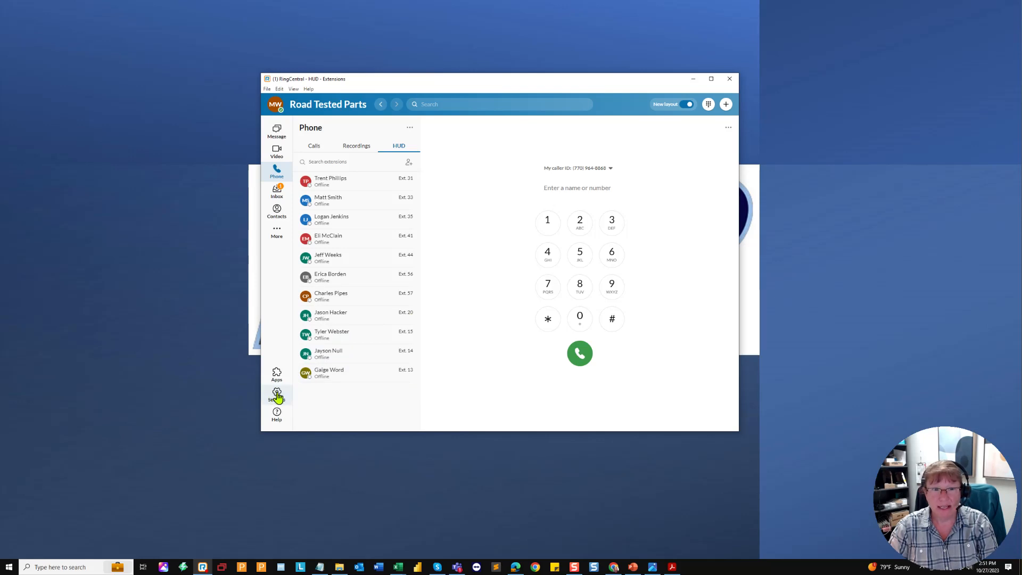
Step: Open Call rules from the Phone panel's ... menu
left_click(729, 128)
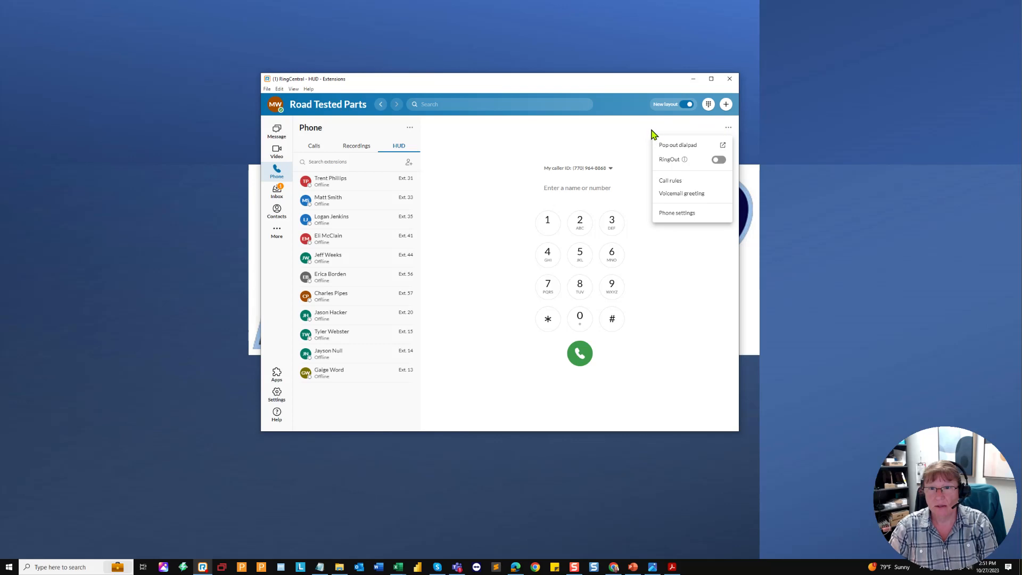
left_click(669, 184)
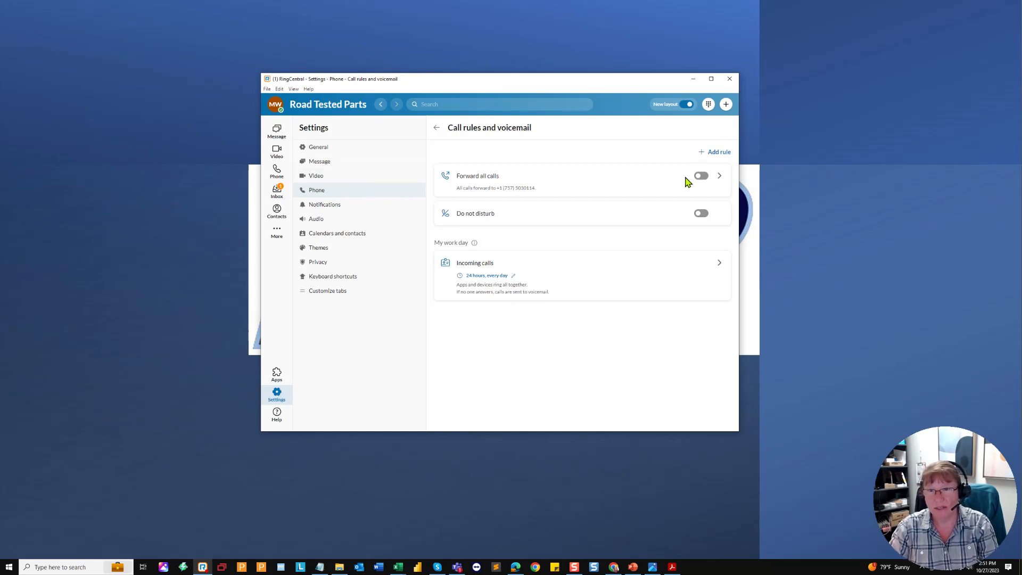
left_click(666, 181)
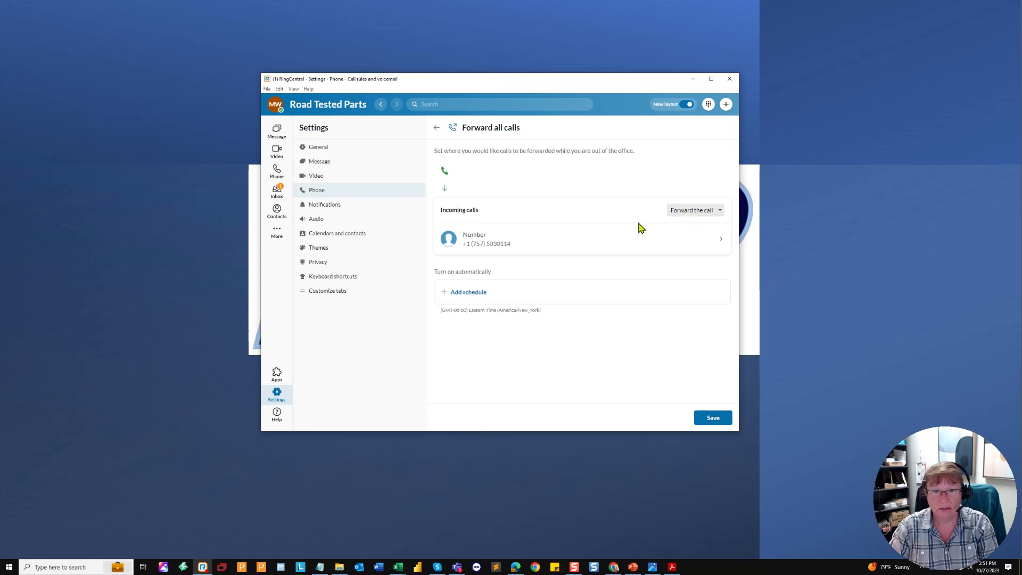
left_click(497, 239)
left_click(469, 178)
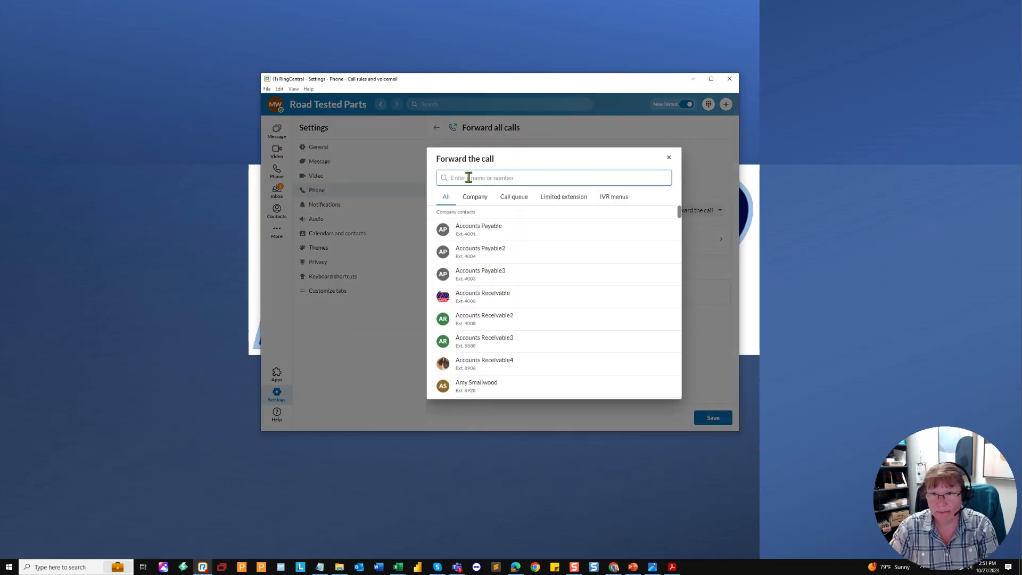
left_click(669, 158)
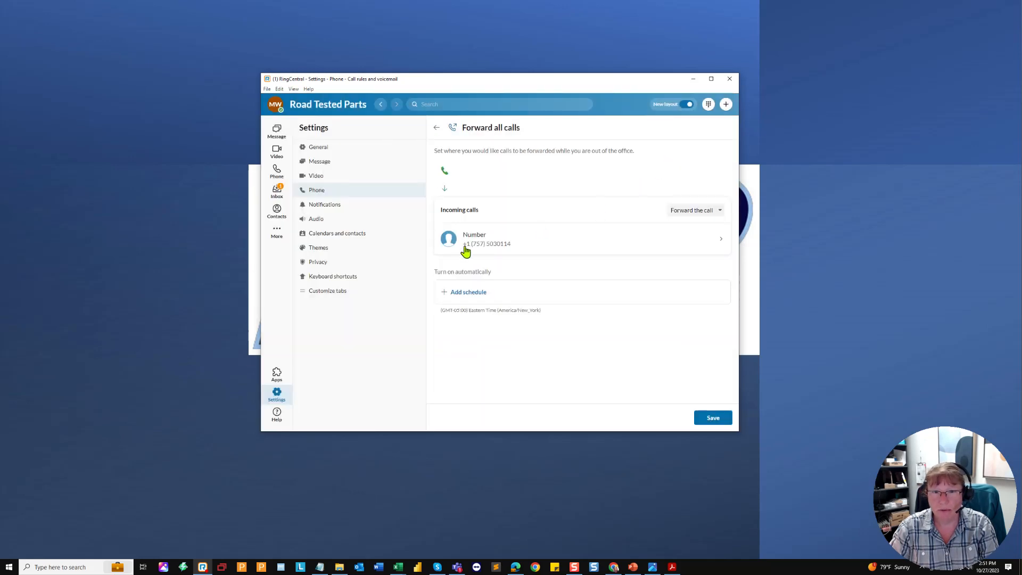
left_click(693, 211)
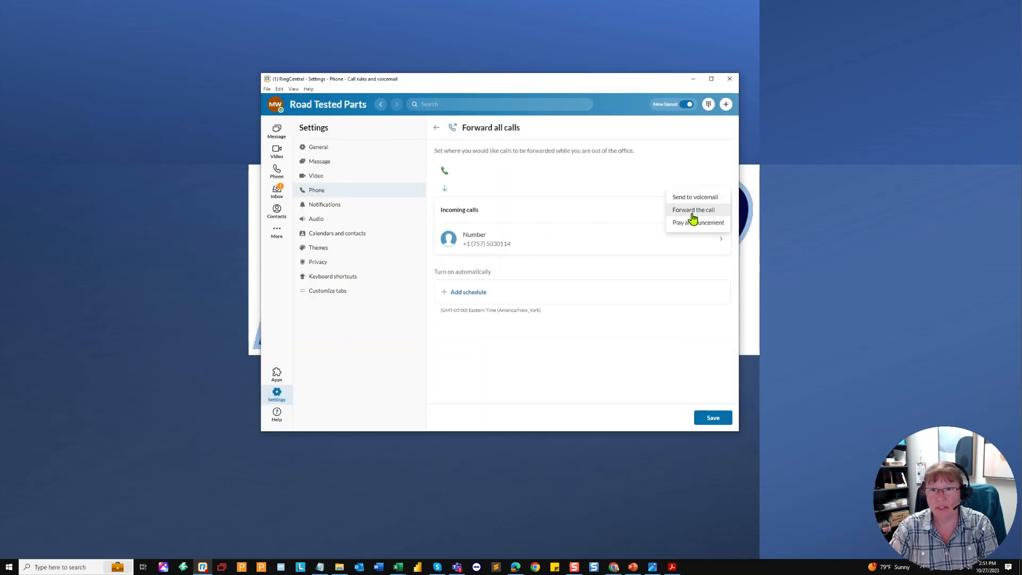
left_click(693, 202)
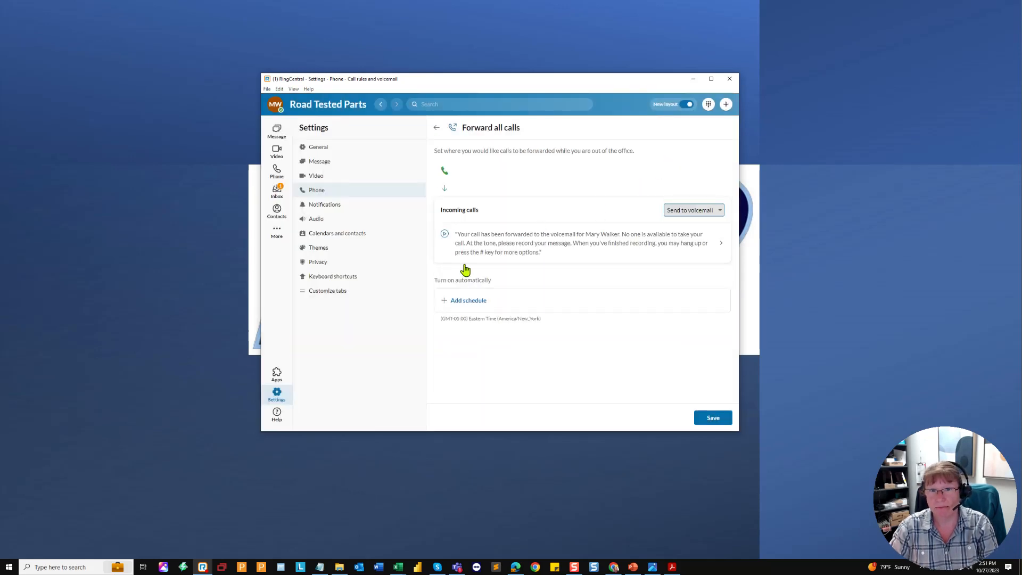
left_click(714, 211)
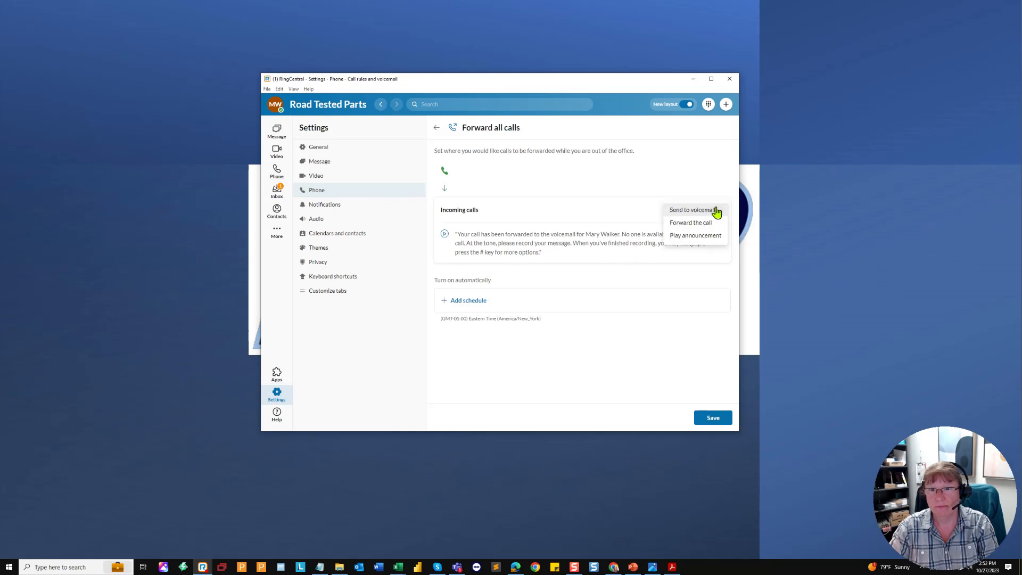
left_click(691, 227)
left_click(719, 418)
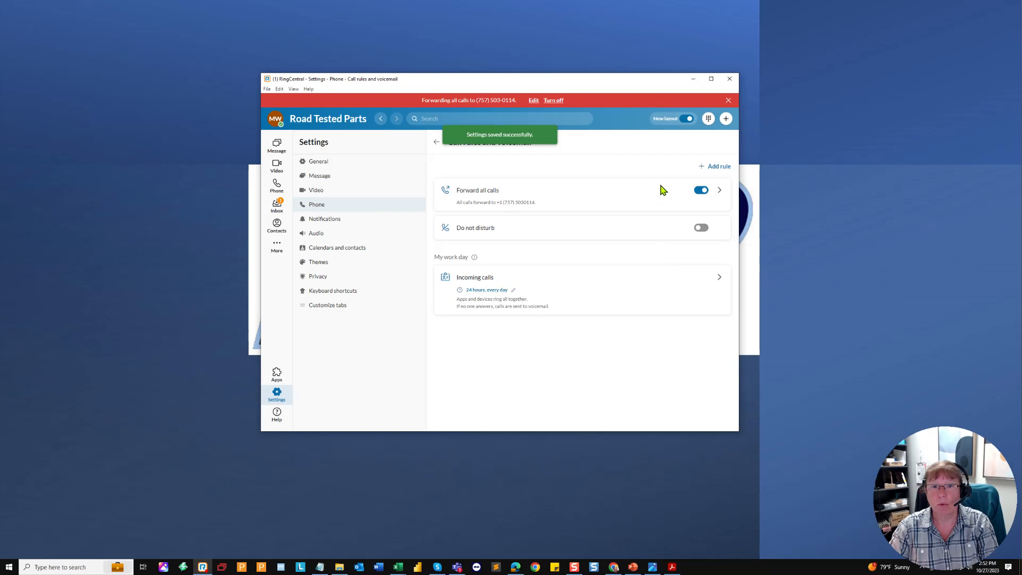
left_click(698, 194)
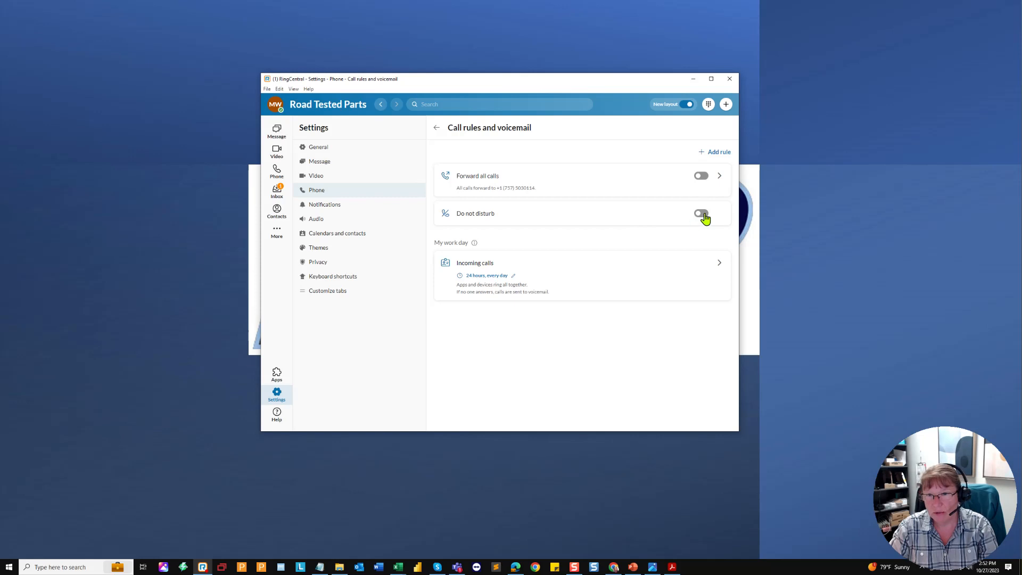
left_click(276, 107)
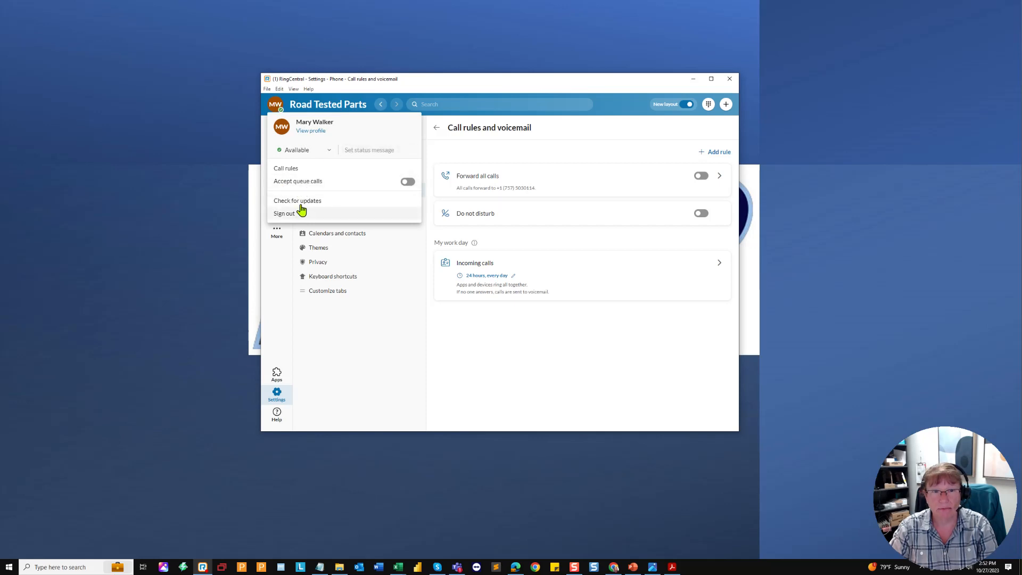
left_click(302, 151)
left_click(581, 273)
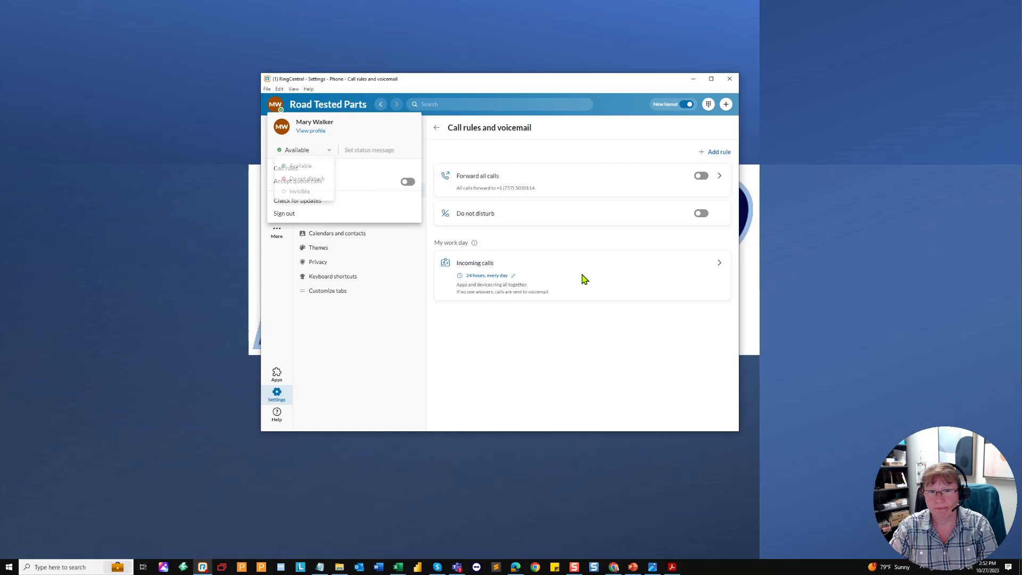
left_click(626, 111)
left_click(319, 194)
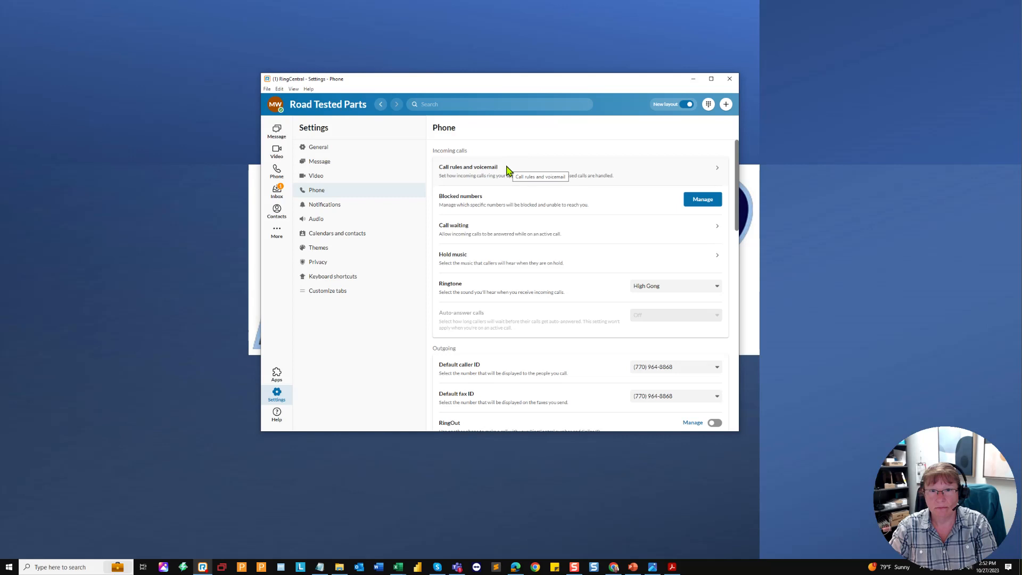
left_click(475, 171)
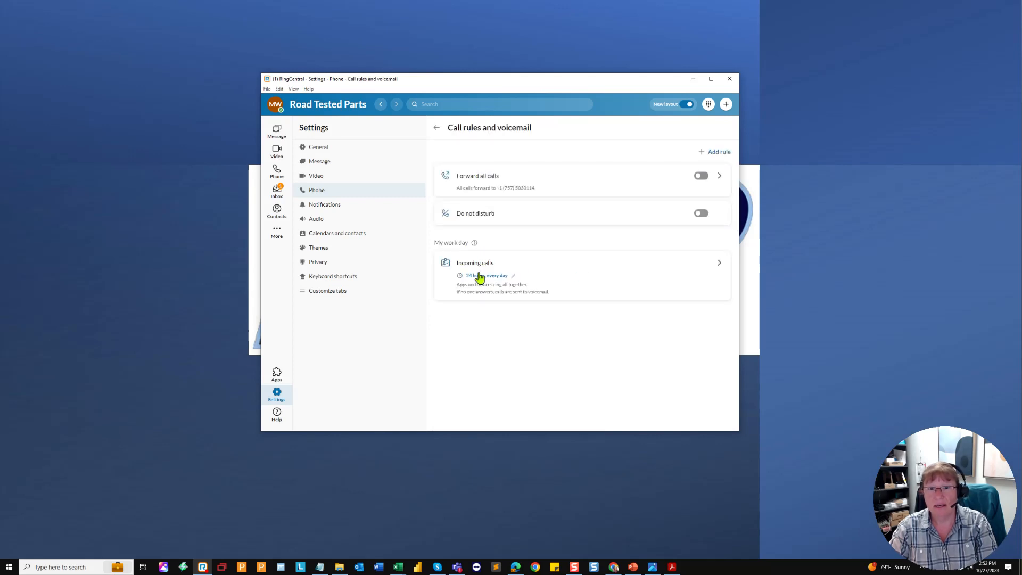
Step: Switch on Greet caller with a message in the Incoming calls rule, keeping the Default welcome greeting
left_click(470, 263)
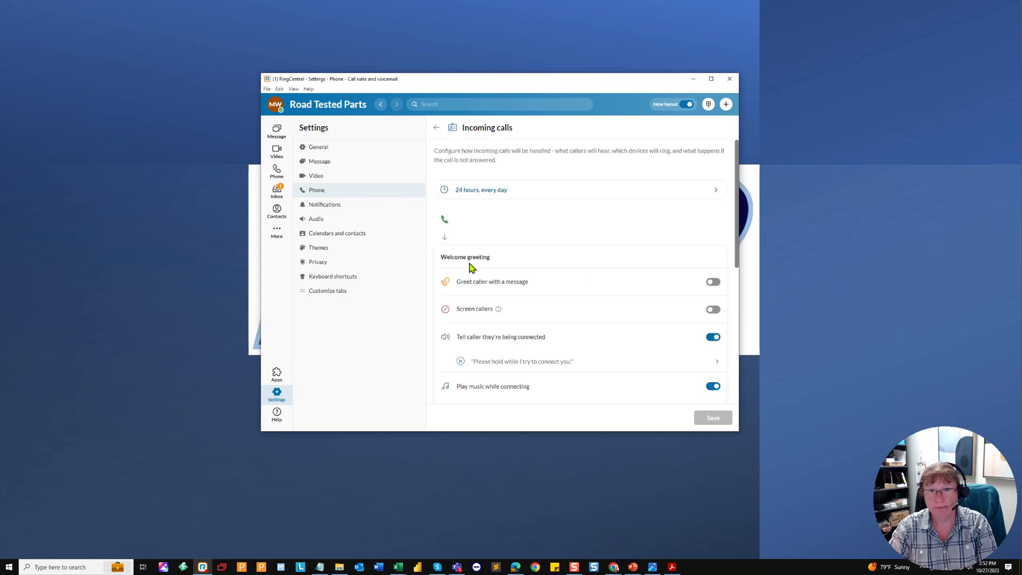
scroll(603, 235, "down", 1)
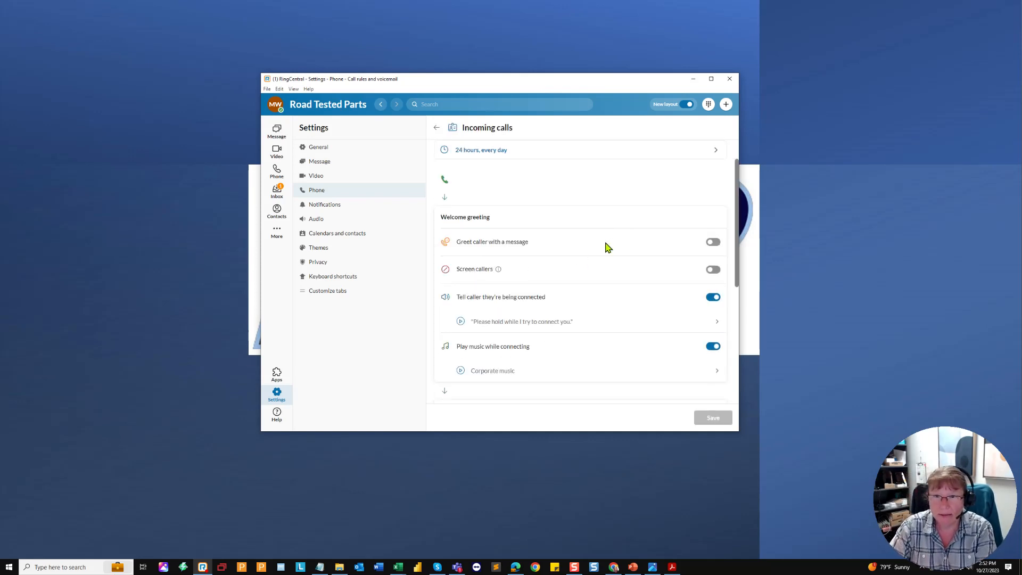
left_click(713, 242)
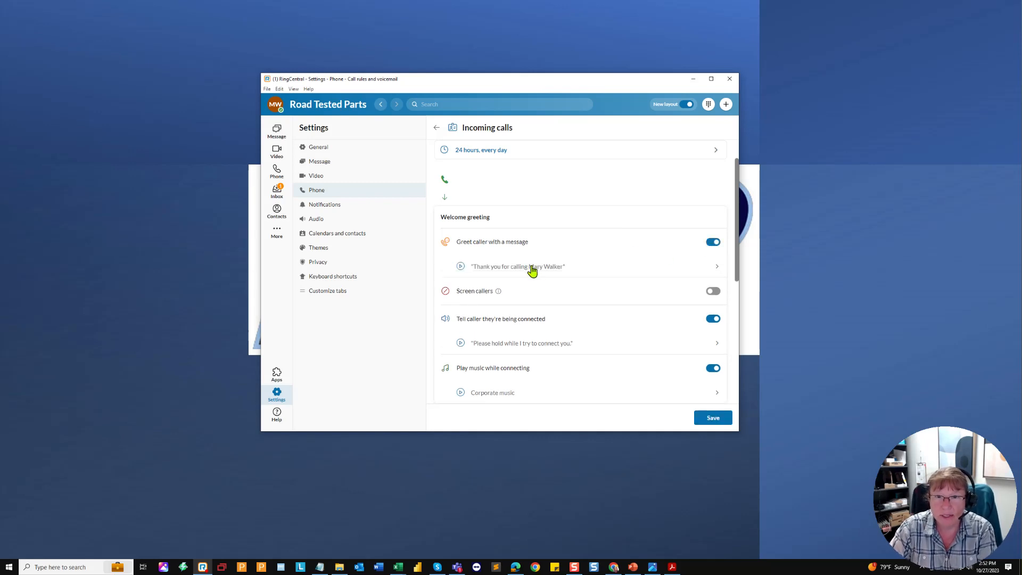
left_click(719, 268)
left_click(631, 247)
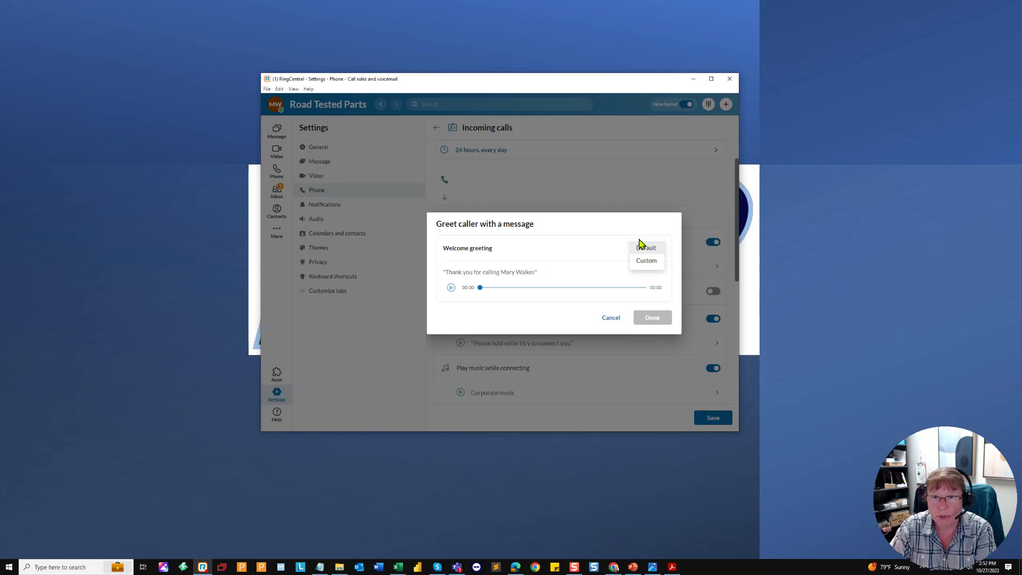
left_click(641, 262)
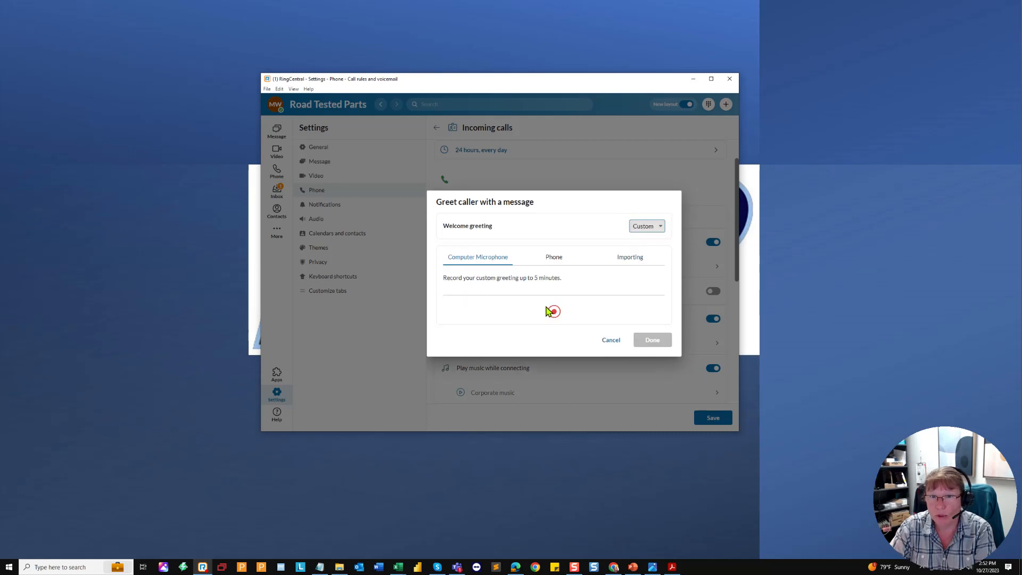
left_click(639, 230)
left_click(643, 213)
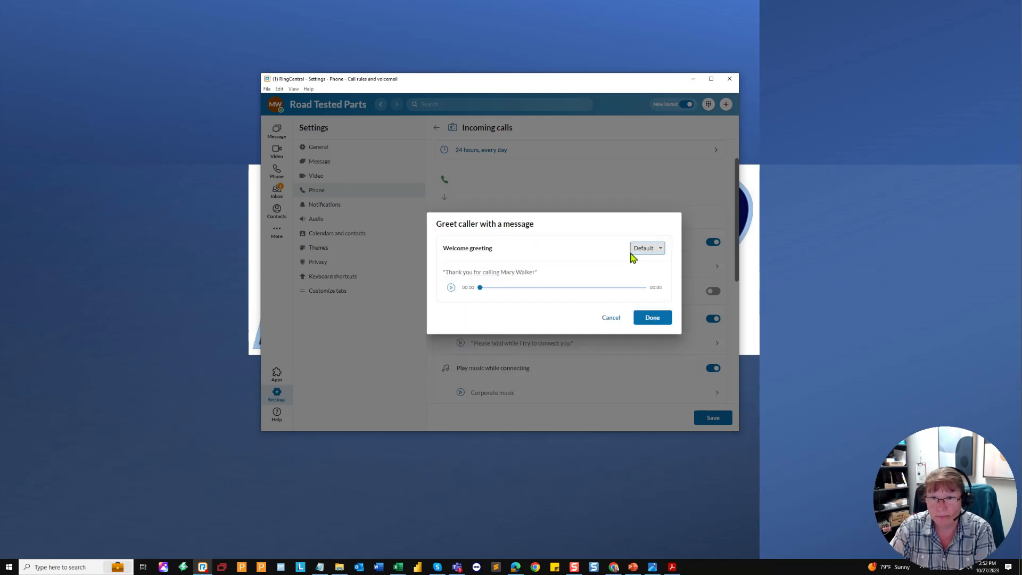
left_click(651, 318)
scroll(498, 301, "down", 2)
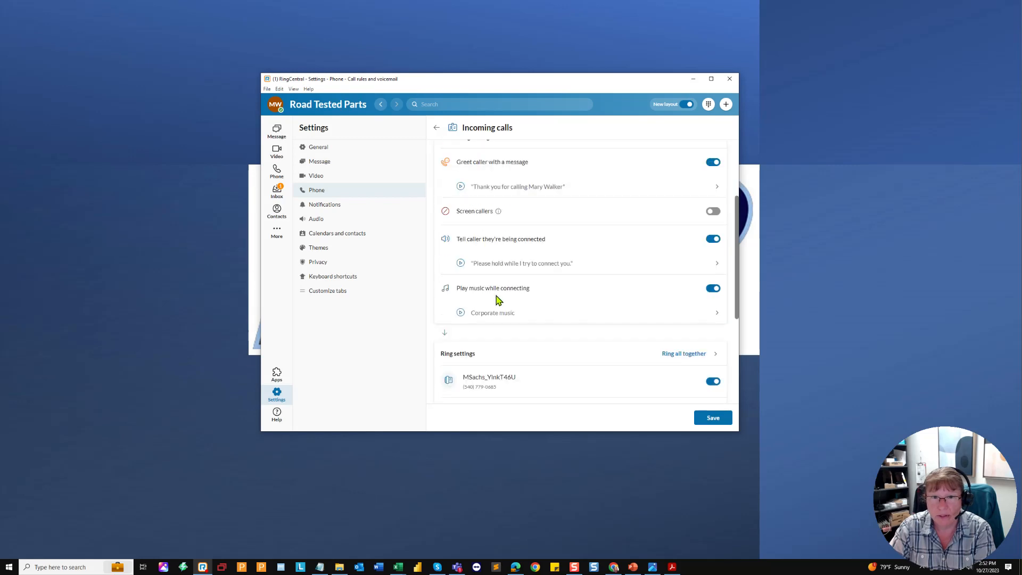
scroll(621, 255, "down", 1)
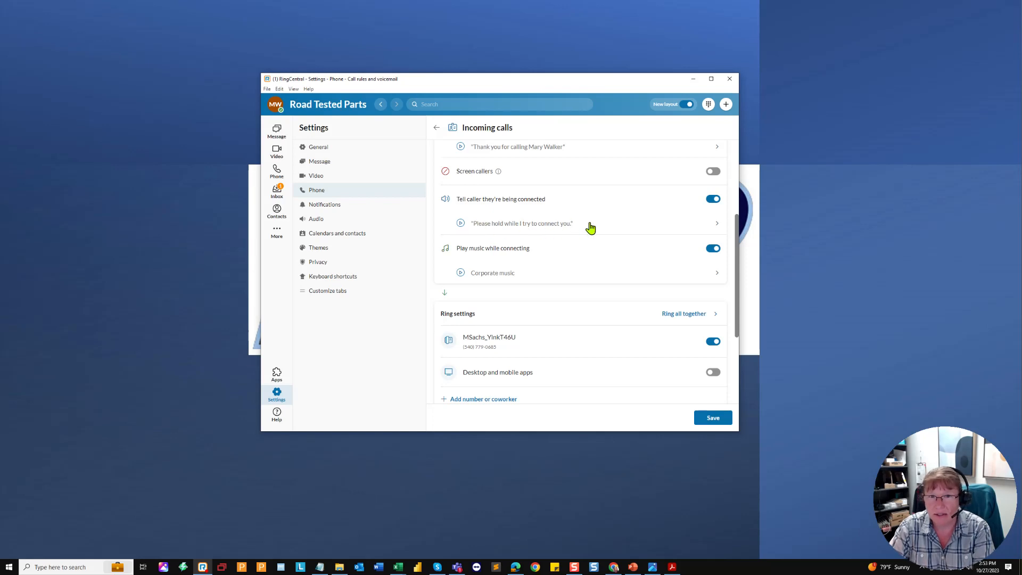
scroll(564, 251, "down", 1)
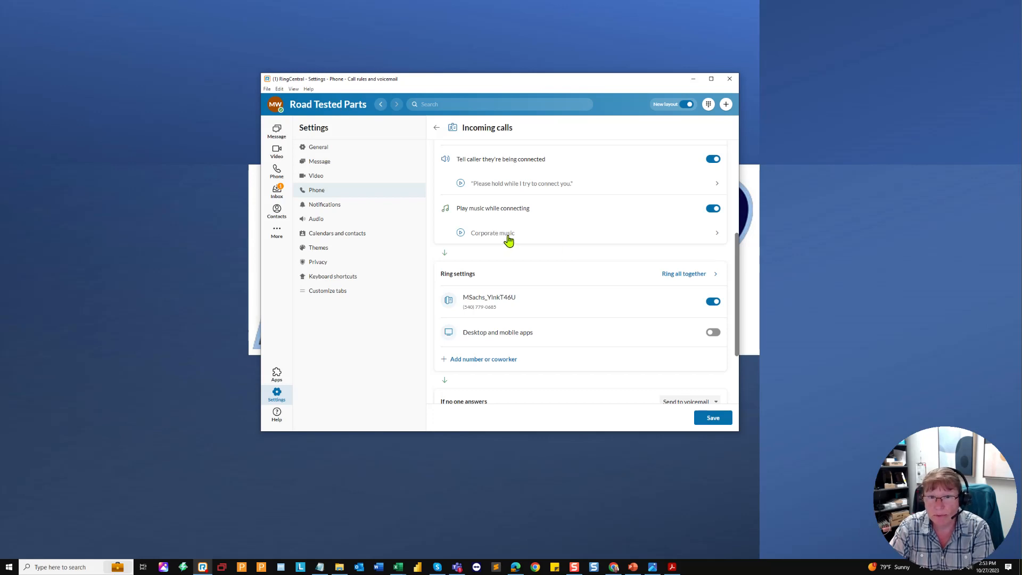
scroll(507, 239, "down", 1)
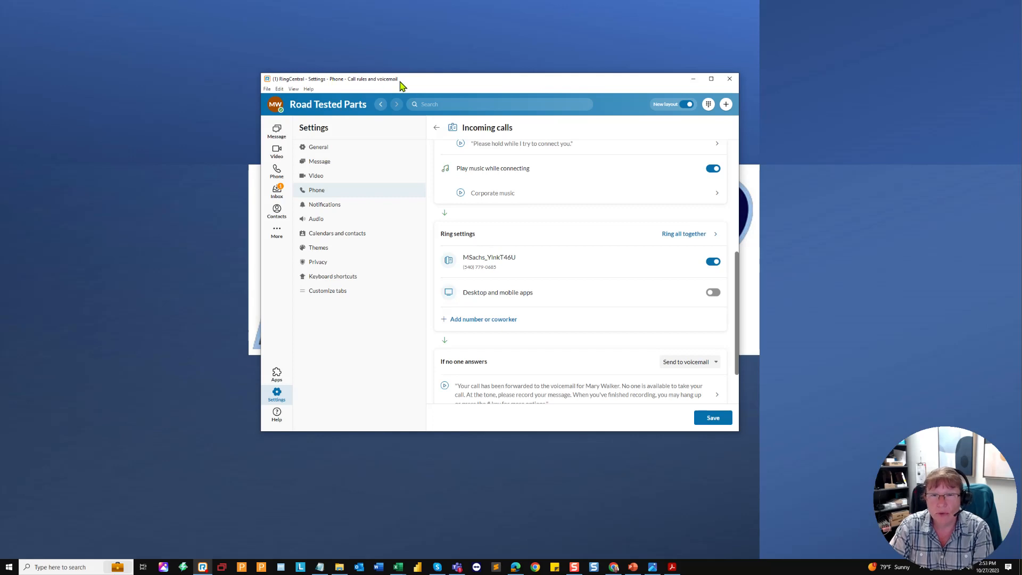
mouse_move(422, 86)
left_mouse_down()
mouse_move(414, 80)
mouse_move(430, 79)
left_mouse_up()
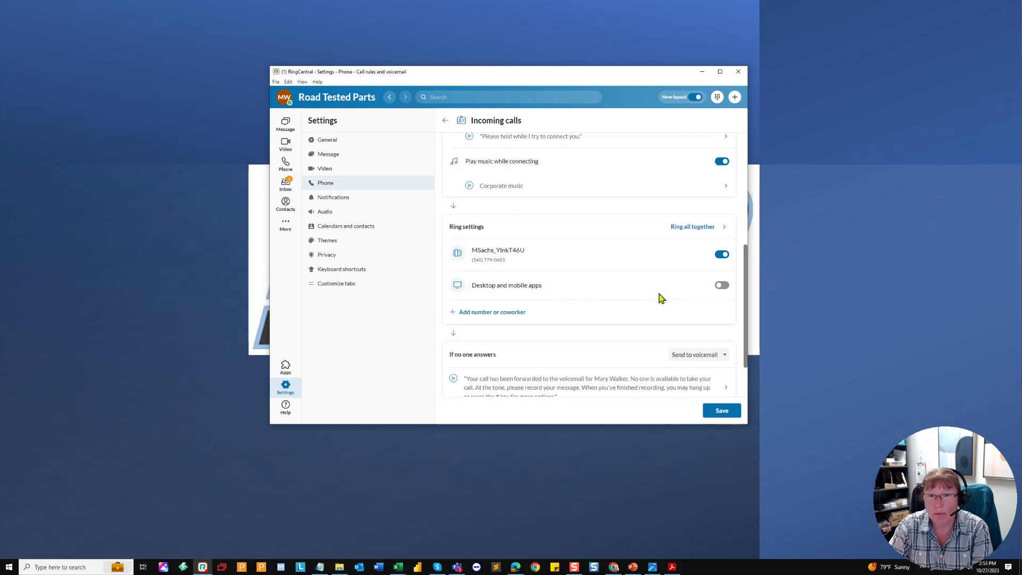
left_click(719, 286)
left_click(721, 287)
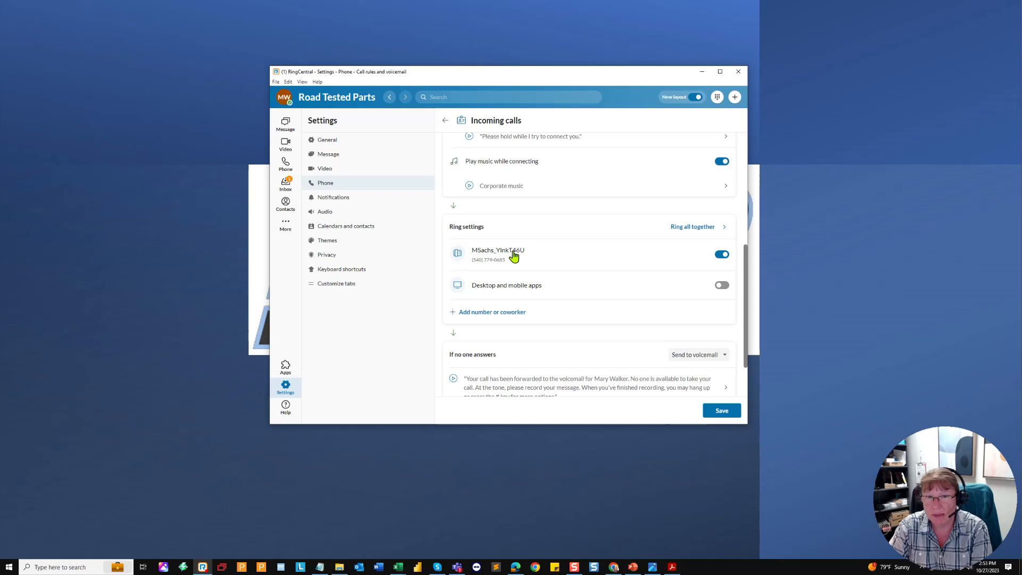
left_click(694, 228)
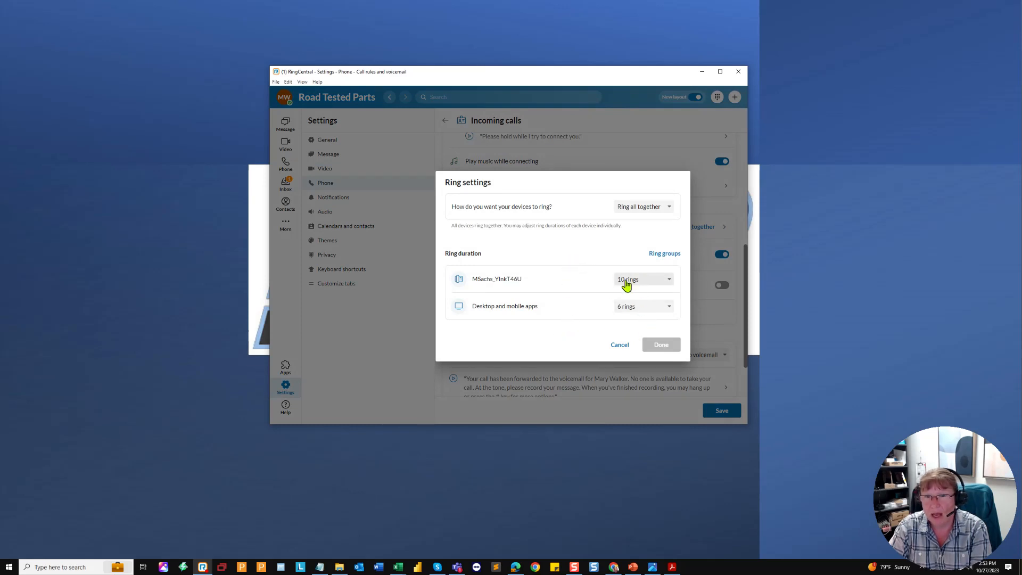
left_click(645, 206)
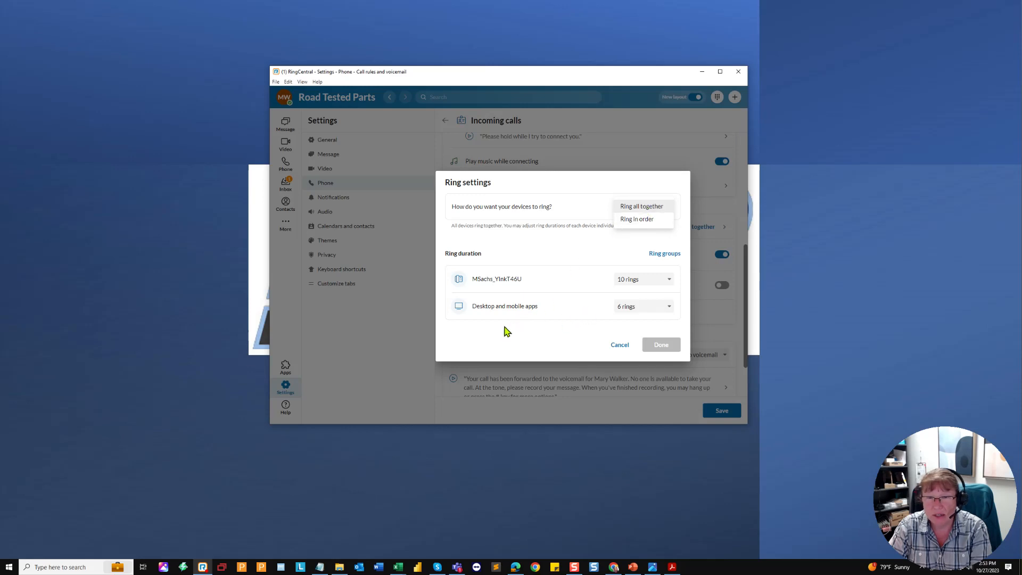
left_click(637, 220)
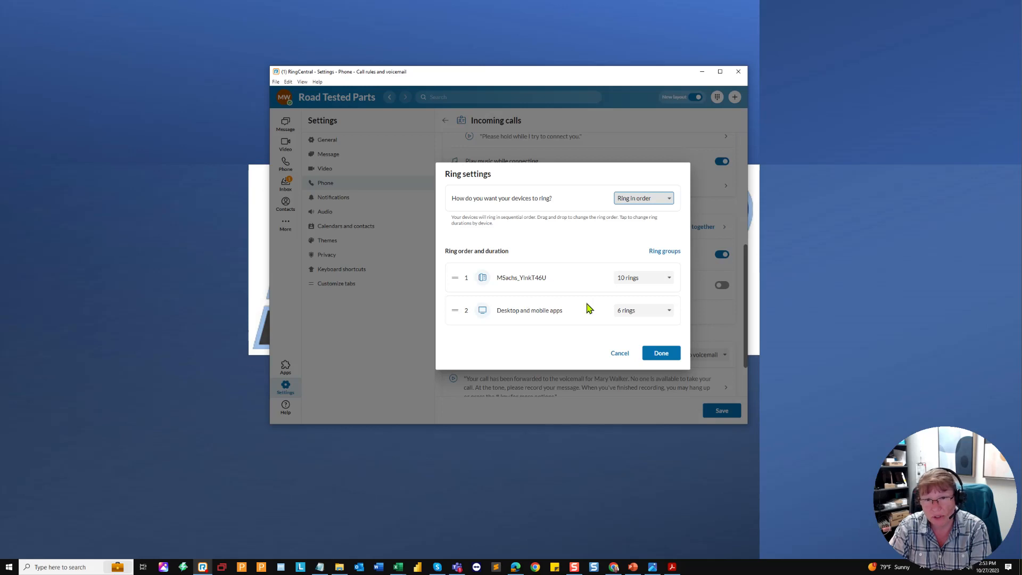
left_click(642, 207)
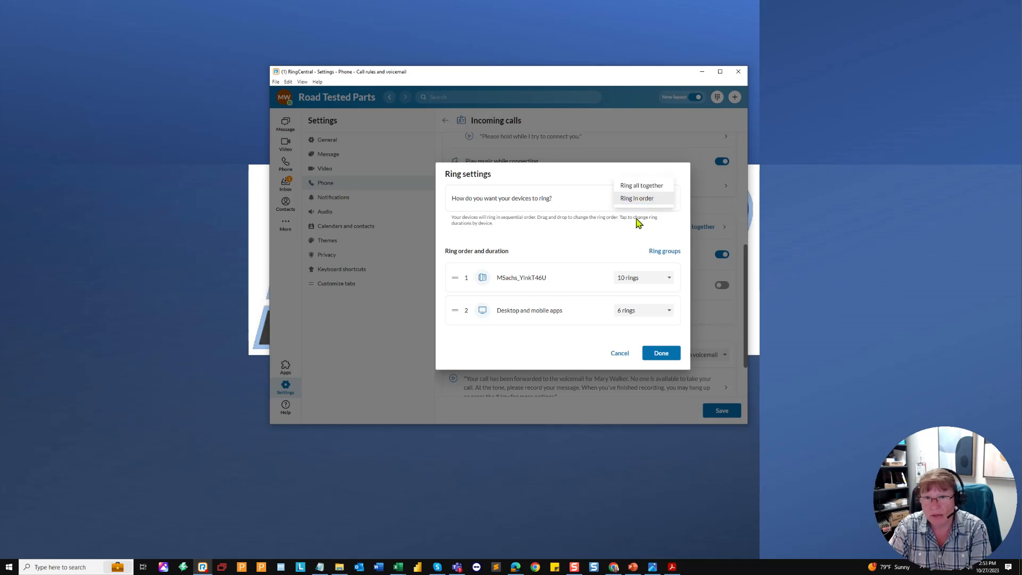
left_click(635, 186)
left_click(659, 346)
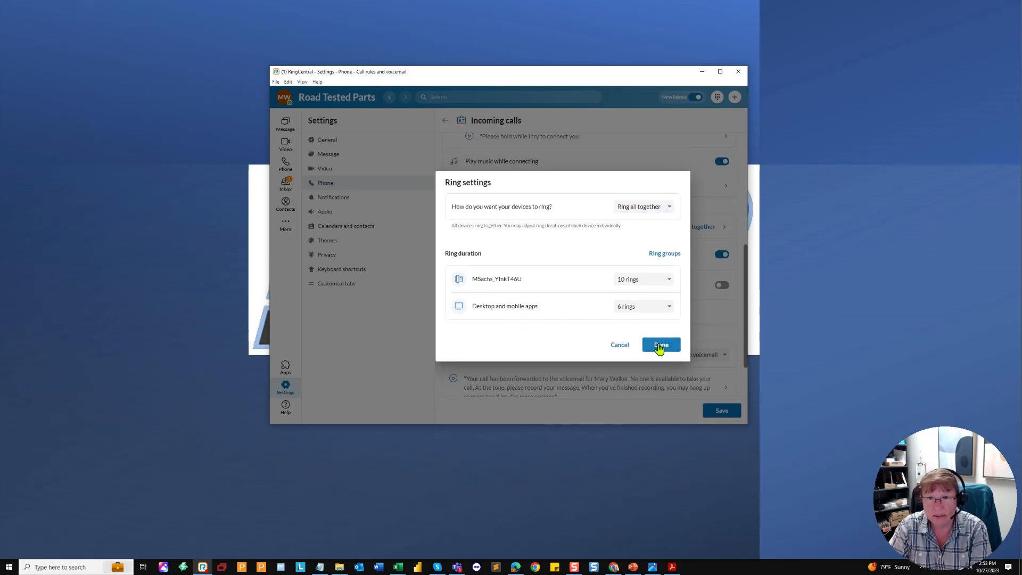
left_click(659, 346)
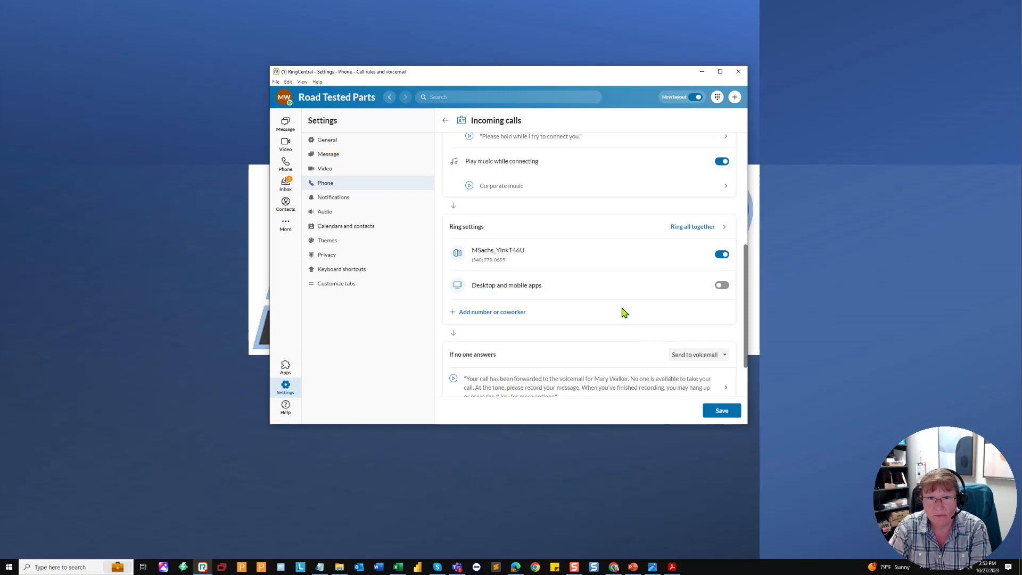
Step: Add the mobile phone number to the incoming calls ring list
left_click(489, 318)
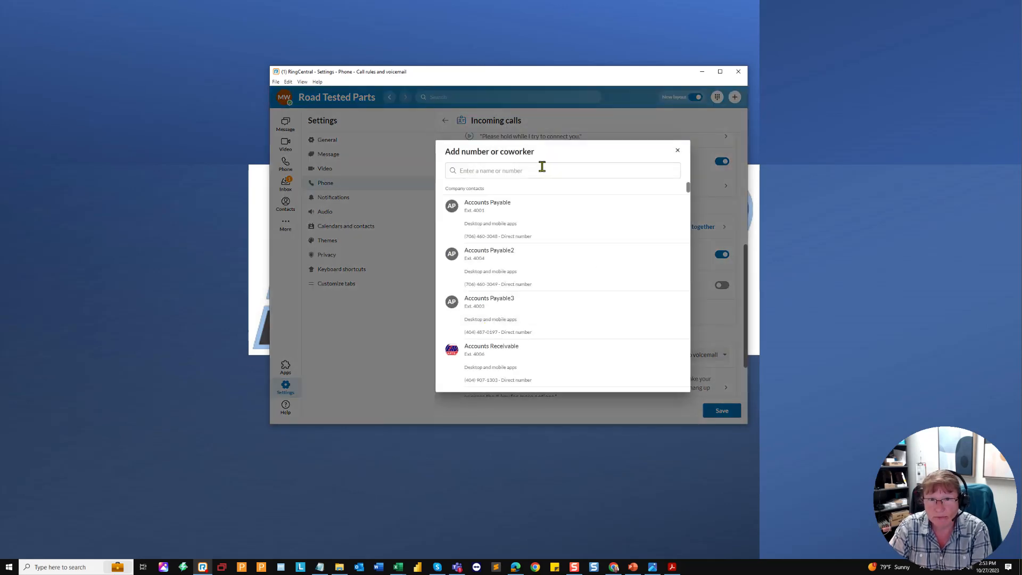
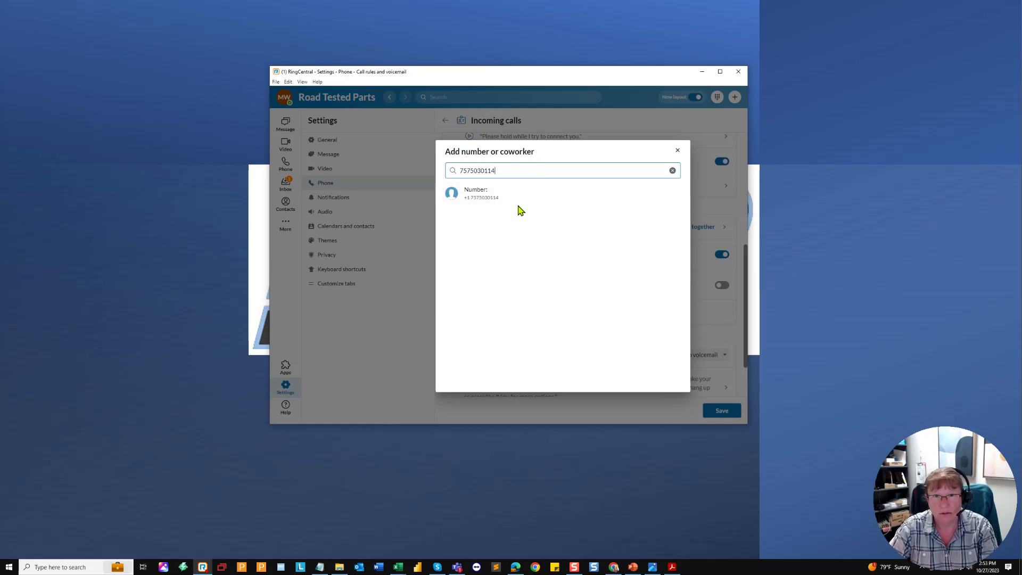
left_click(504, 201)
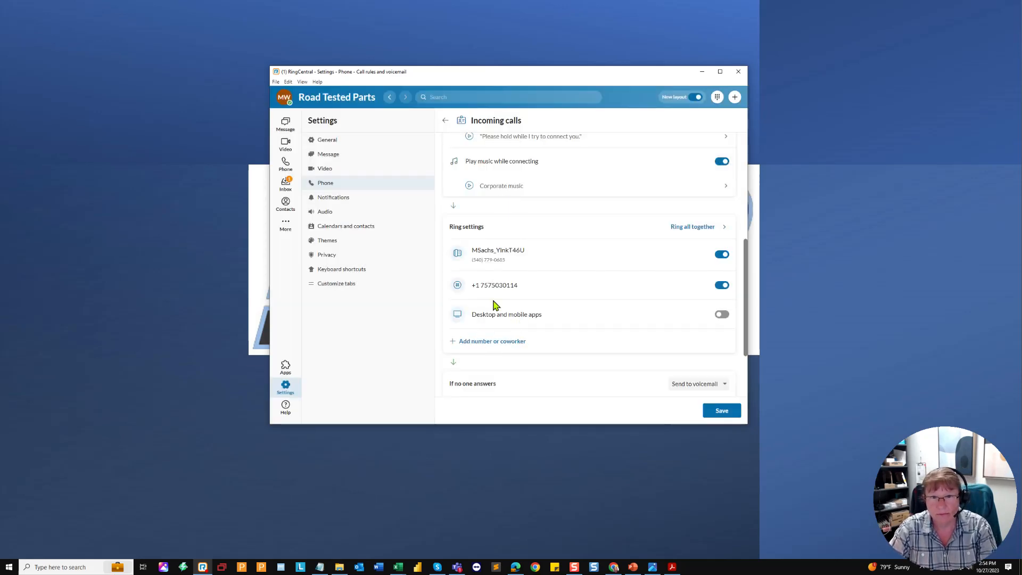
Step: Set ringing to Ring in order, desk phone first, then the mobile number for 6 rings
left_click(693, 226)
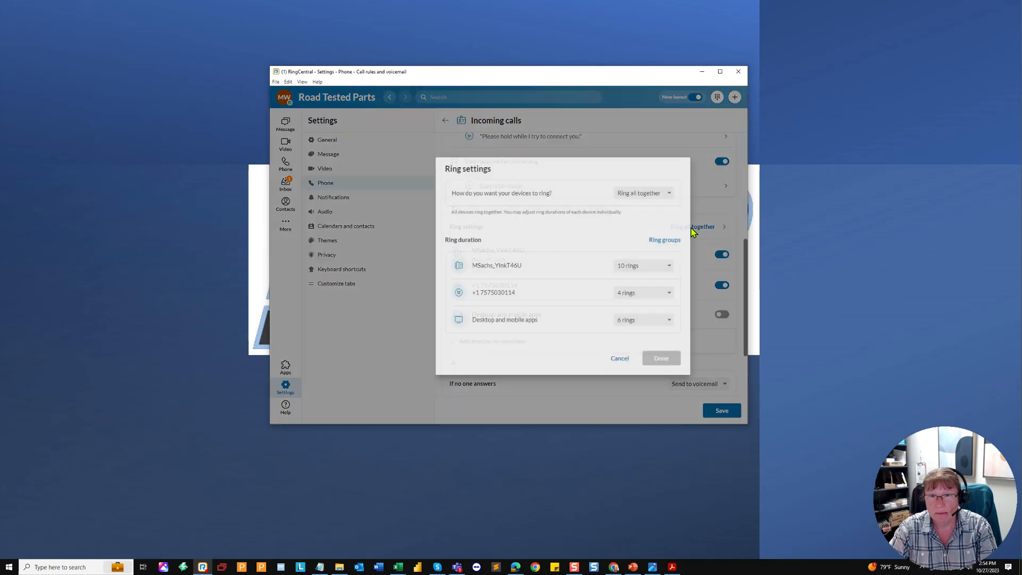
left_click(637, 201)
left_click(638, 207)
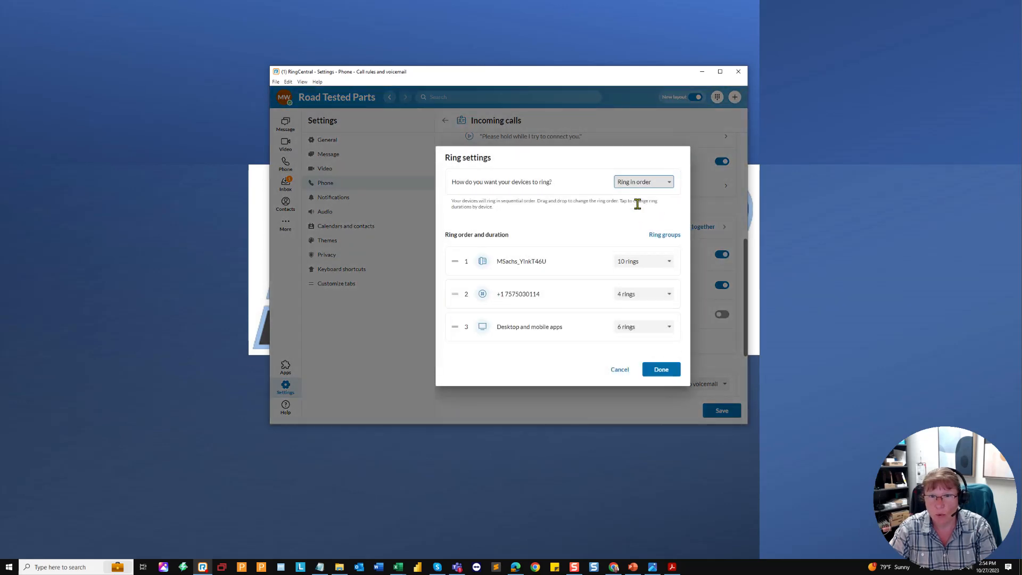
mouse_move(456, 299)
left_mouse_down()
mouse_move(445, 345)
mouse_move(462, 293)
left_mouse_up()
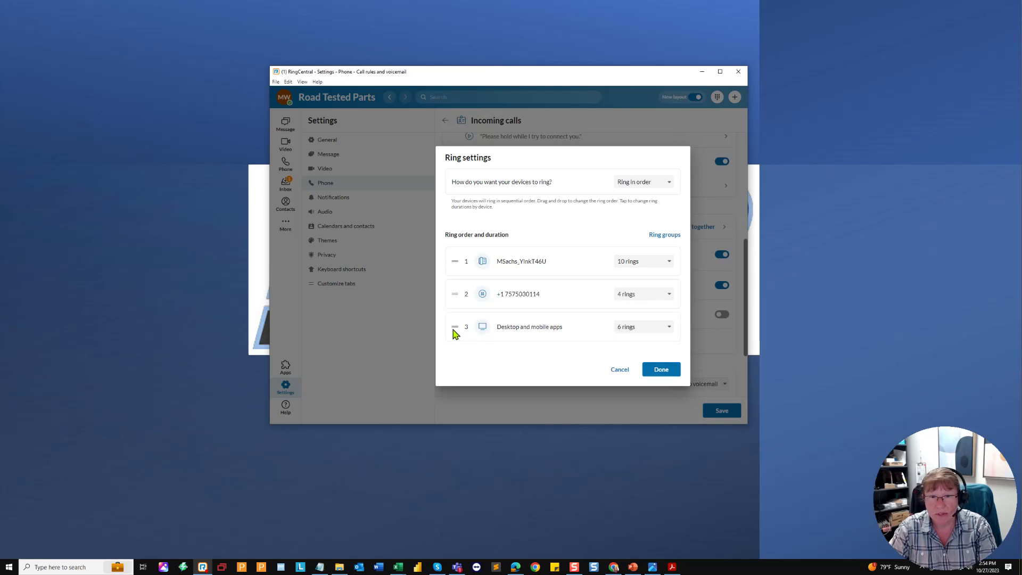
left_click(637, 295)
left_click(638, 297)
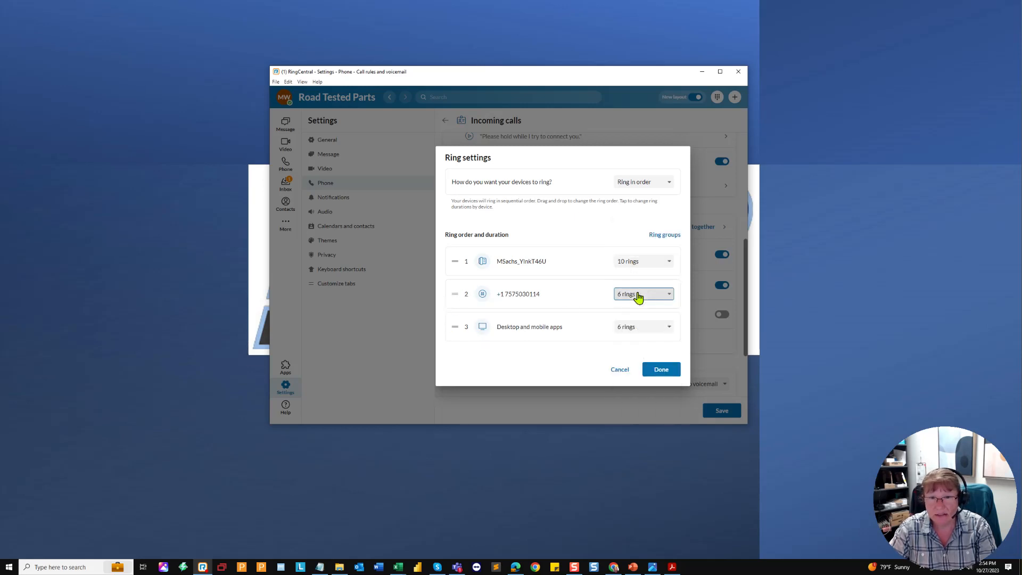
left_click(643, 330)
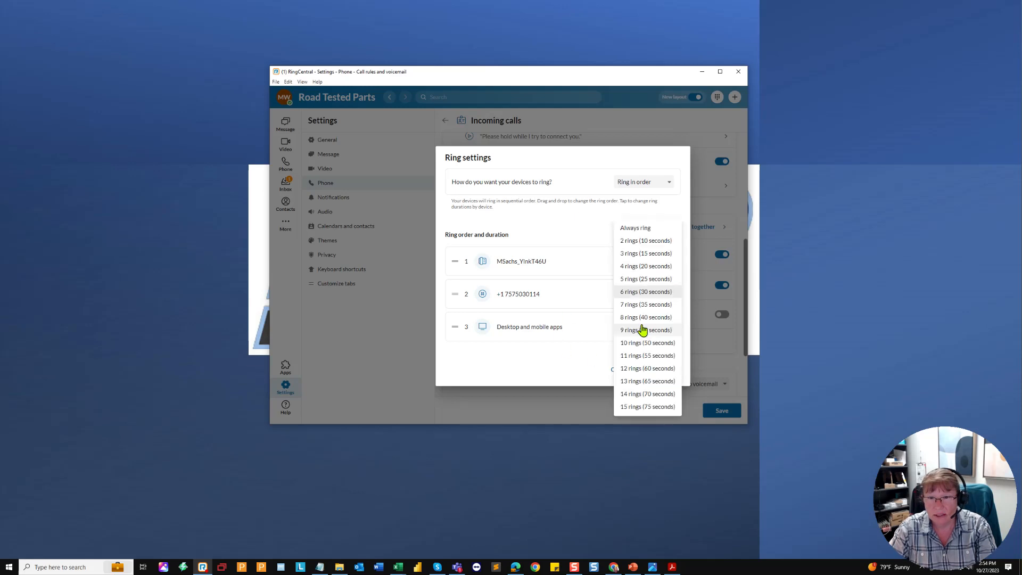
left_click(646, 294)
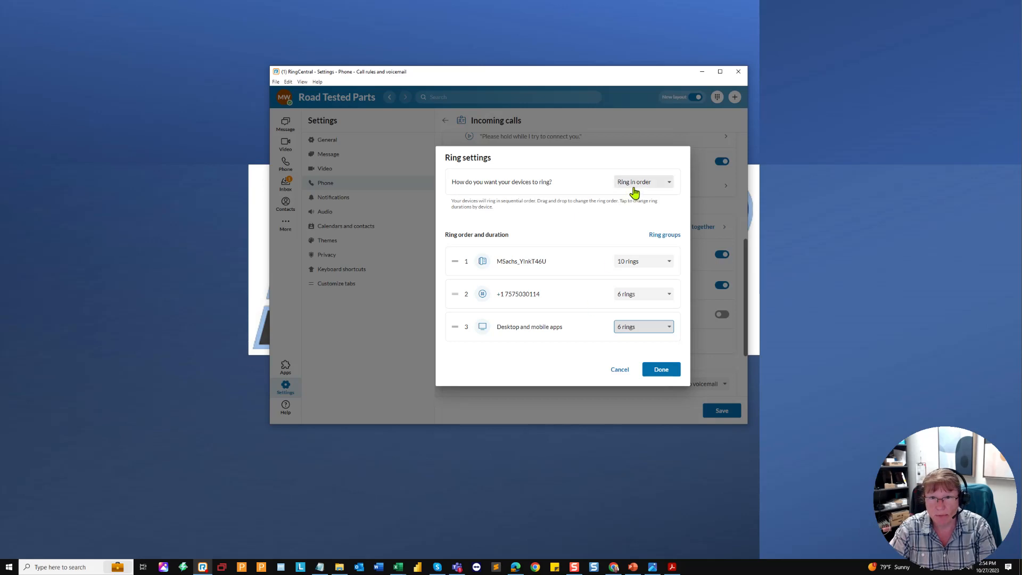
left_click(663, 372)
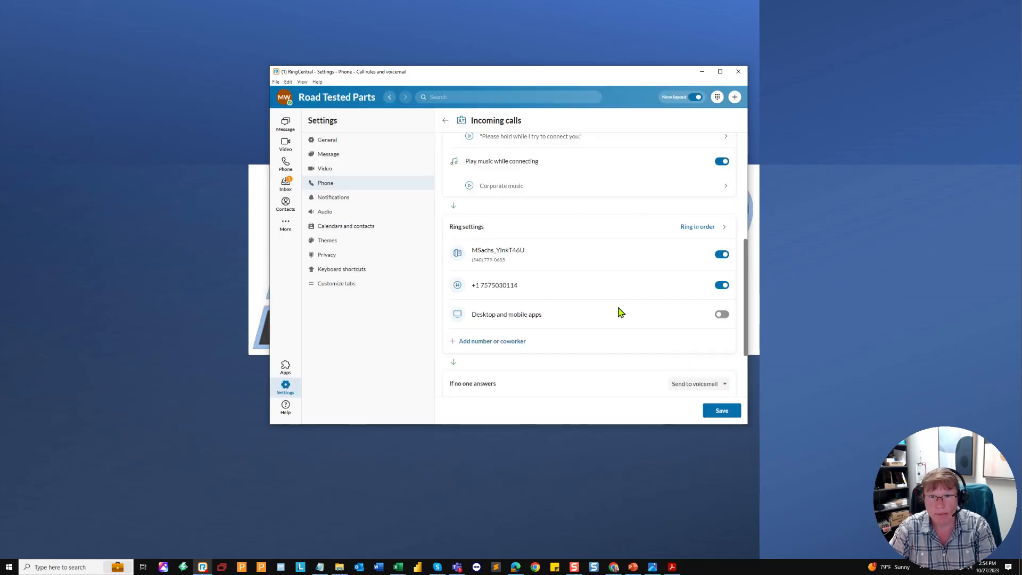
Step: Keep 'Send to voicemail' for unanswered calls and save the Incoming calls rule
scroll(635, 321, "down", 2)
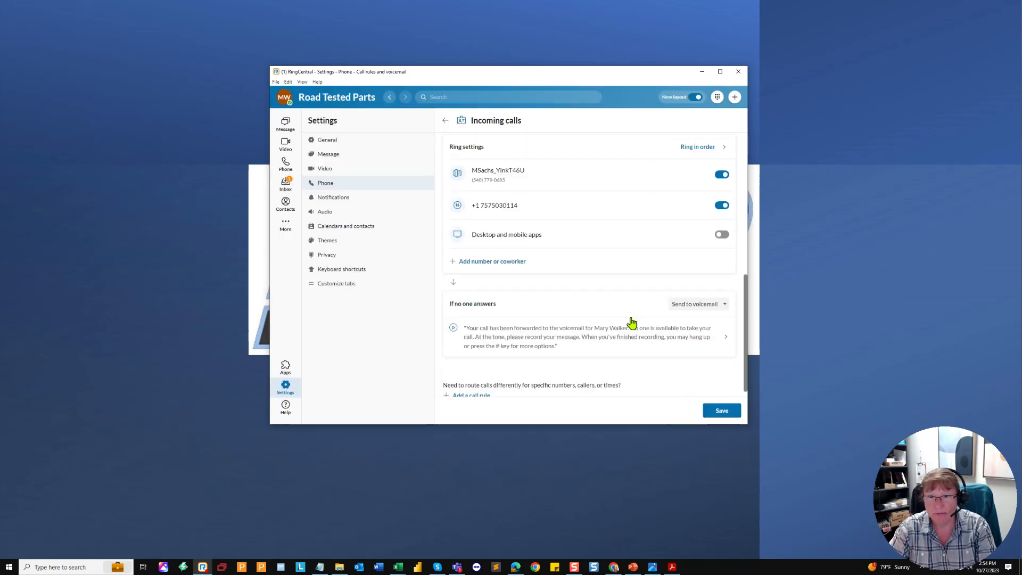
left_click(689, 305)
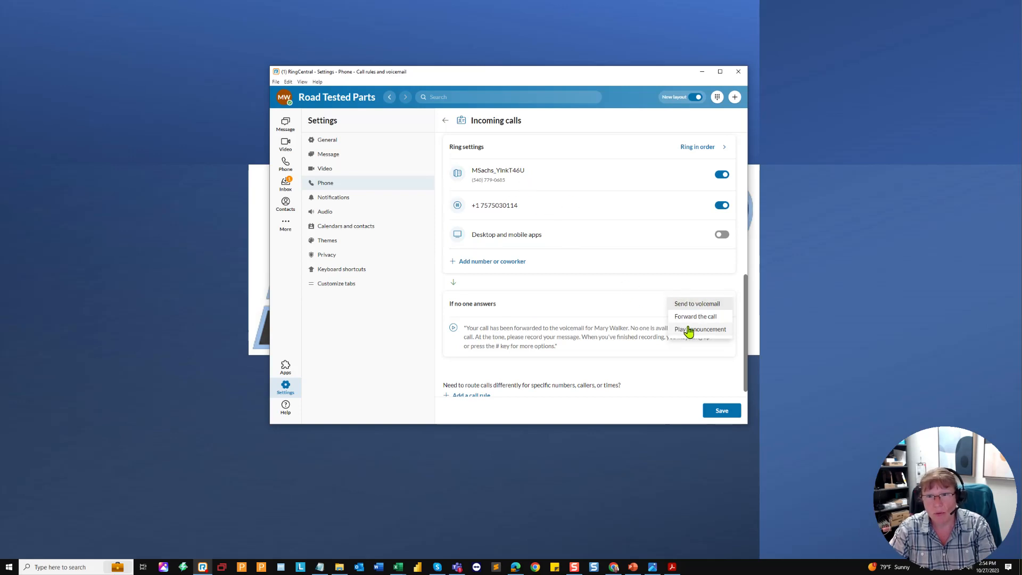
left_click(580, 371)
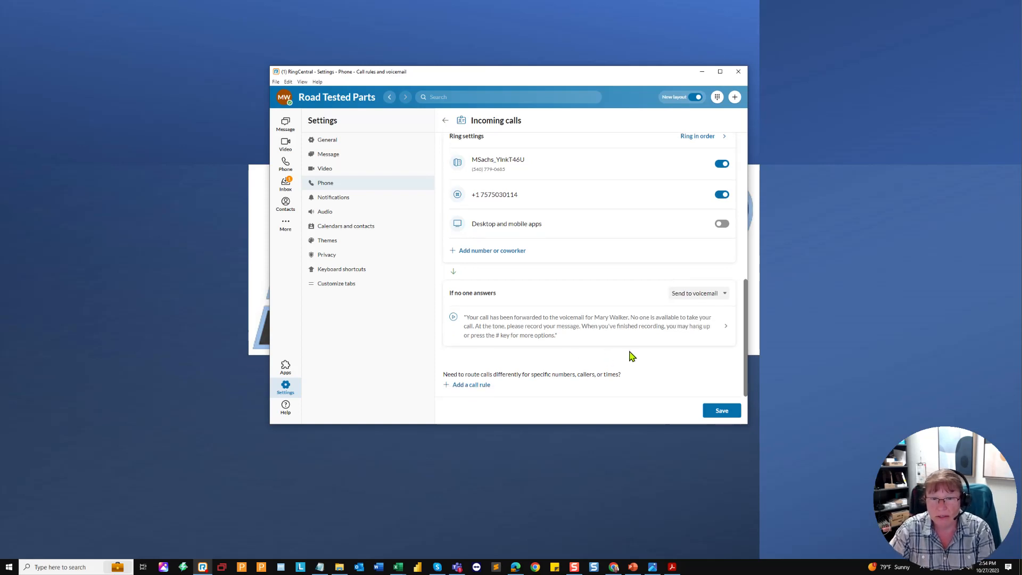
left_click(721, 412)
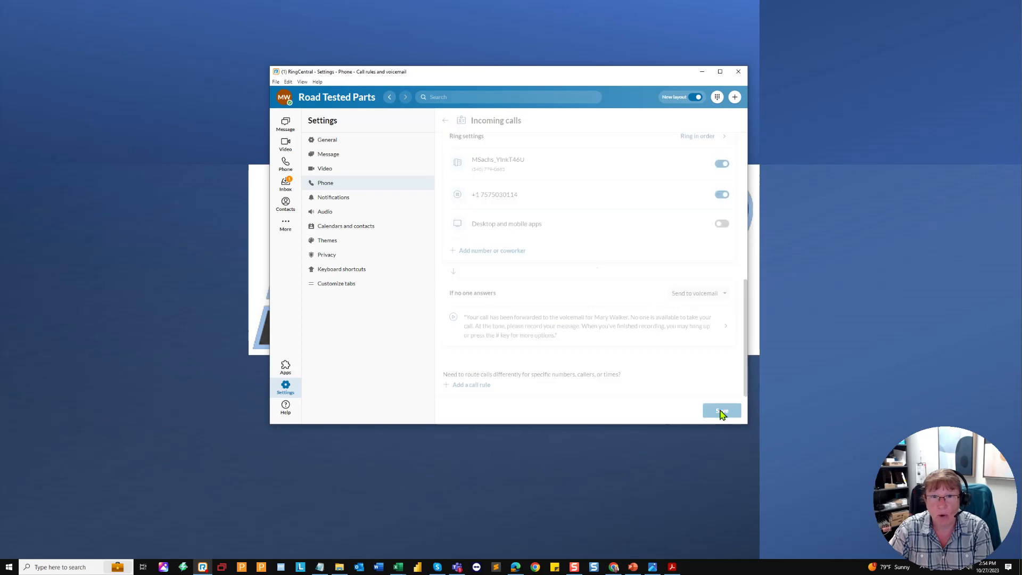